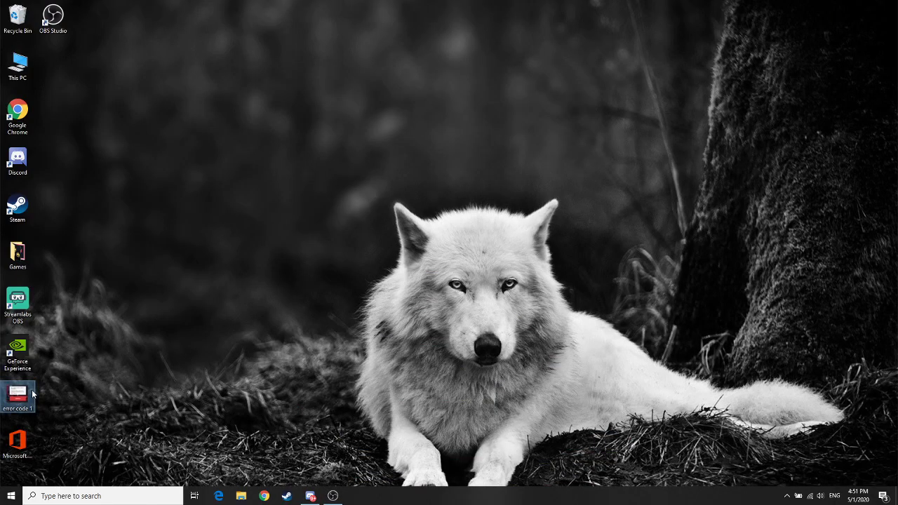
Open the 'error code 1' screenshot in Photos maximized and try zooming in and out
double_click(32, 393)
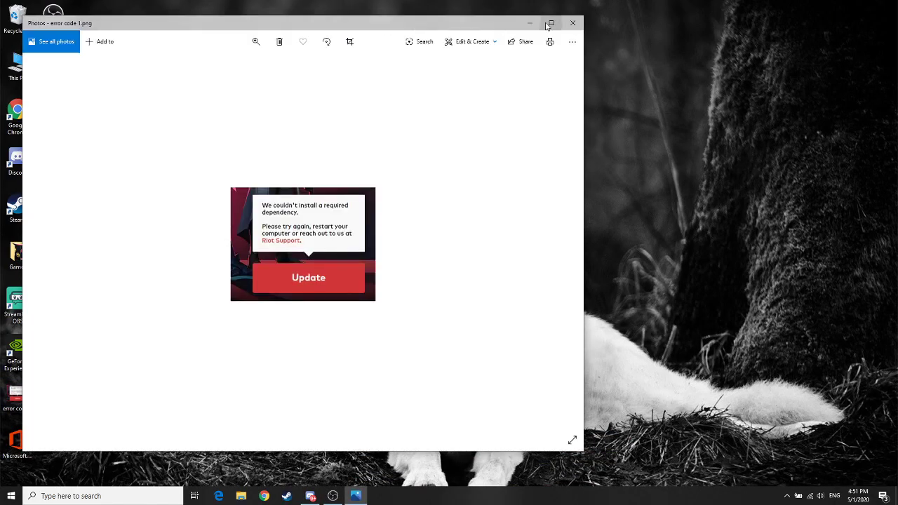
left_click(551, 23)
left_click(402, 30)
left_click_drag(385, 51, 412, 51)
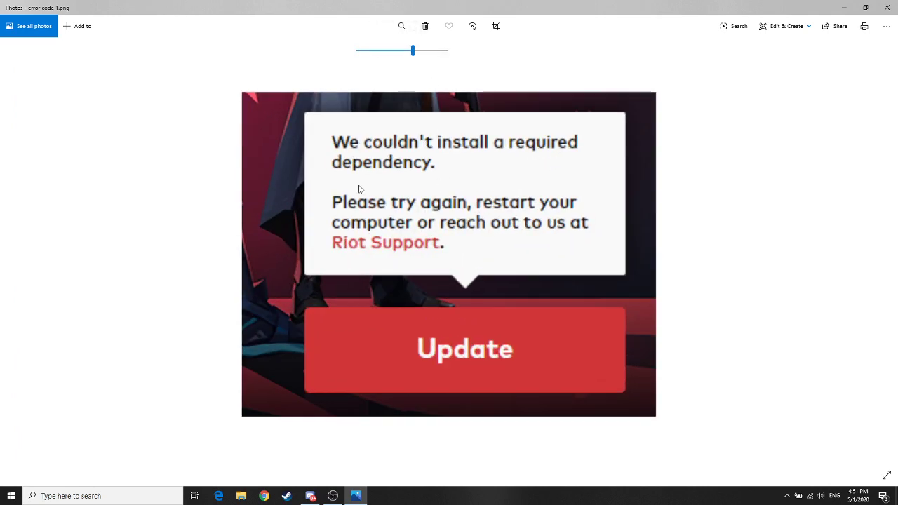
left_click_drag(412, 51, 356, 51)
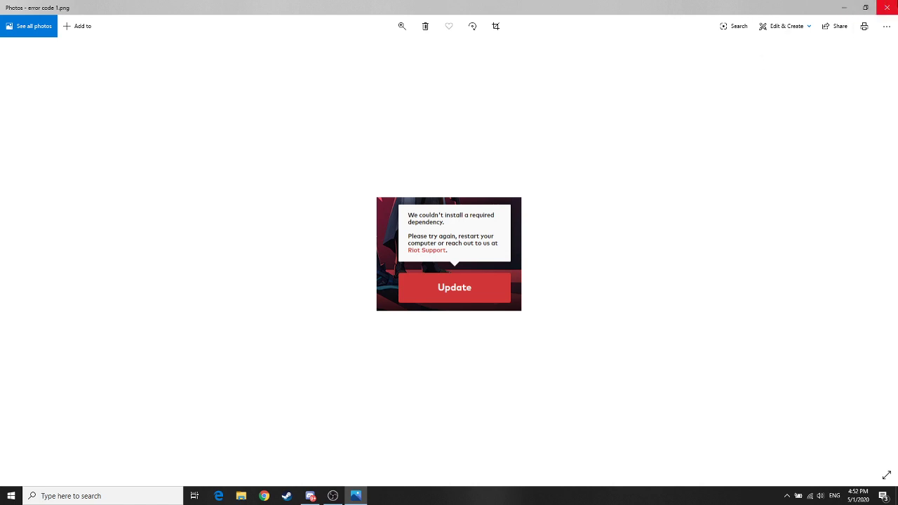
Zoom the error screenshot to about 38 so the dependency message is readable
left_click(401, 26)
left_click(392, 50)
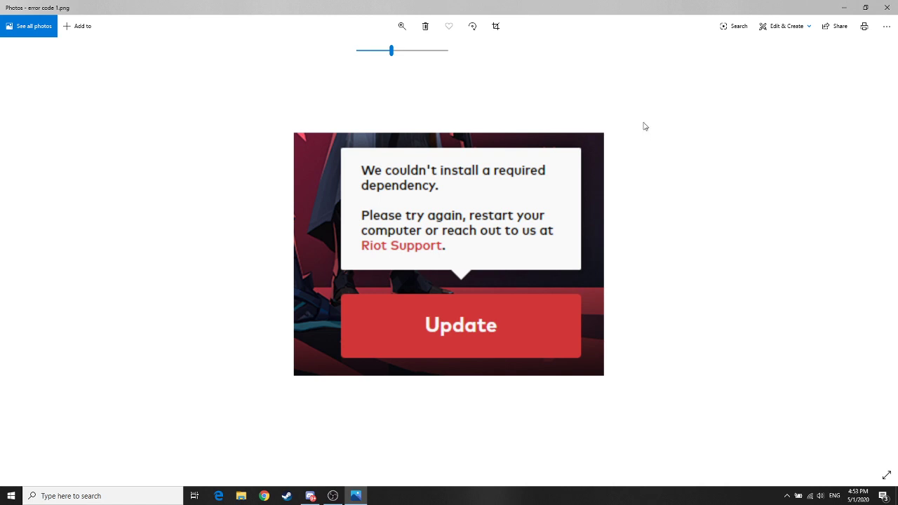
Minimize Photos to reveal the wolf-wallpaper desktop, briefly opening and closing Start
left_click(844, 10)
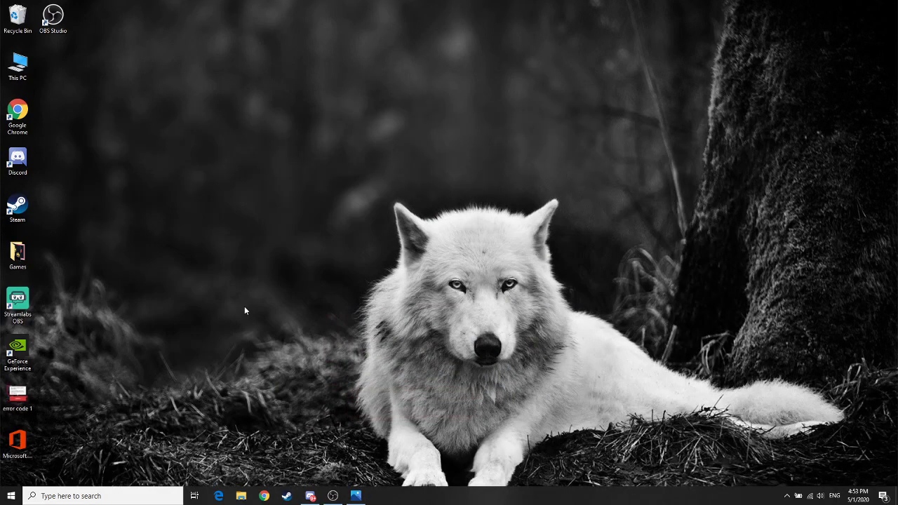
left_click(6, 497)
left_click(466, 383)
Open This PC and box-select Local Disk (C:) and (D:) to point them out
double_click(14, 63)
left_click_drag(289, 284, 291, 281)
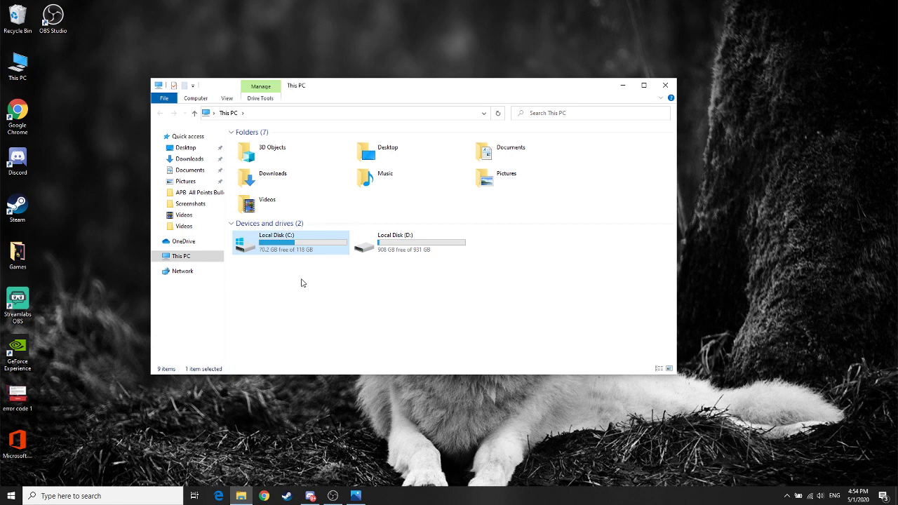
left_click_drag(288, 271, 278, 245)
mouse_move(407, 268)
left_mouse_down()
mouse_move(402, 245)
mouse_move(409, 265)
left_mouse_up()
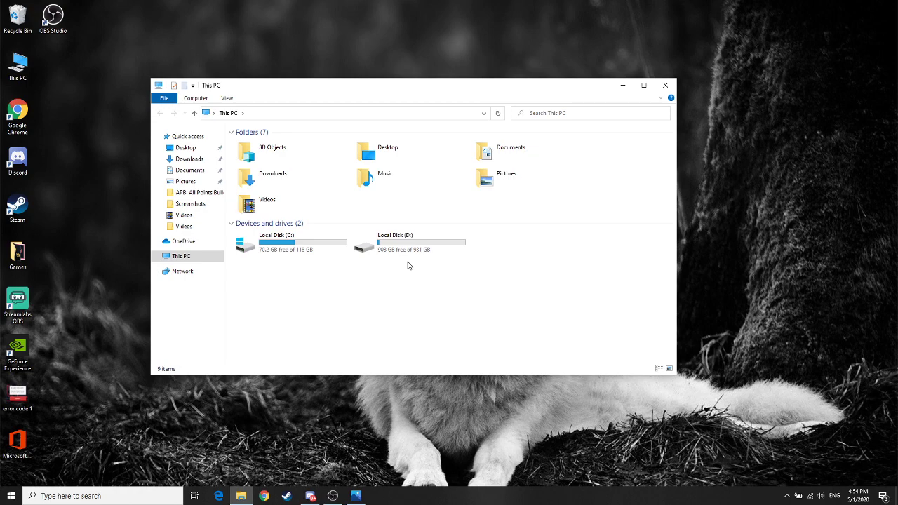
left_click(129, 502)
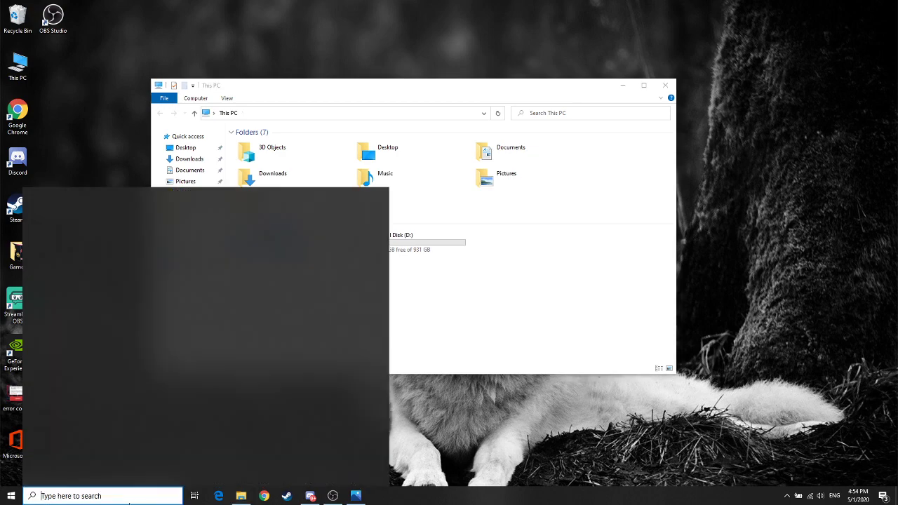
type("reg")
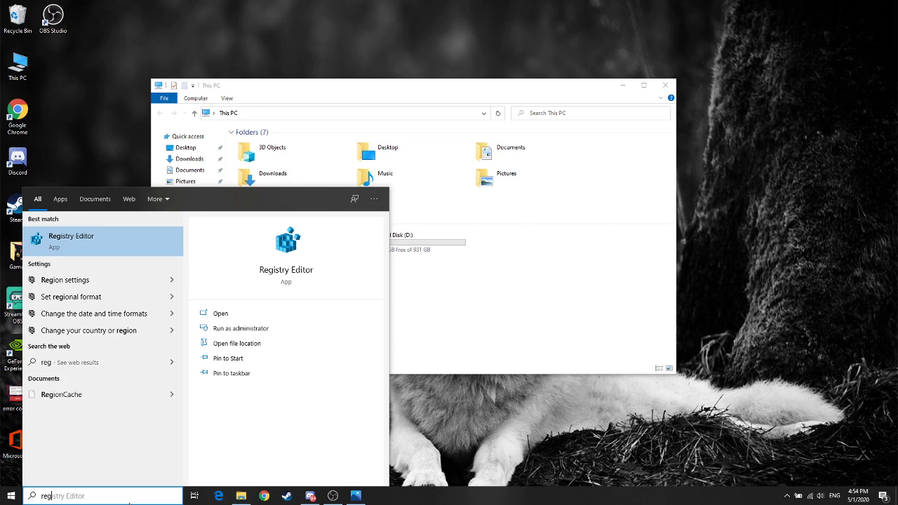
left_click(480, 340)
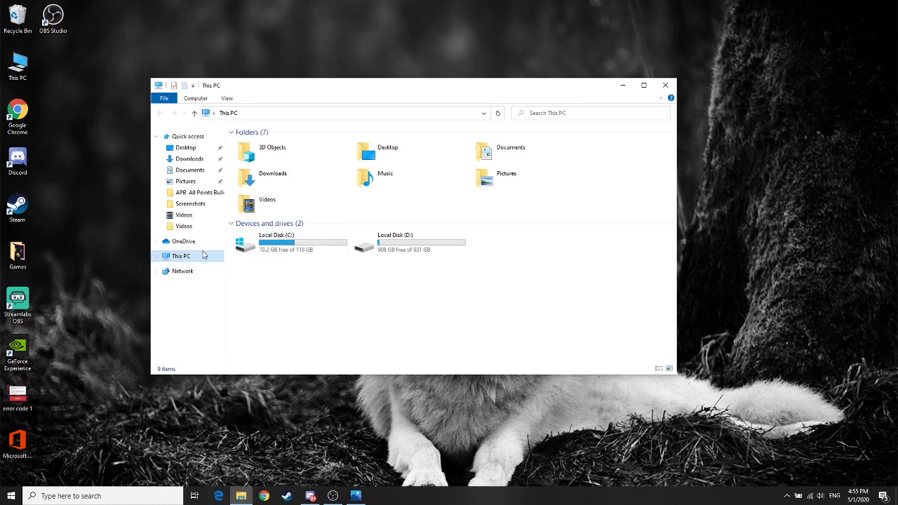
right_click(202, 254)
left_click(333, 280)
left_click(140, 495)
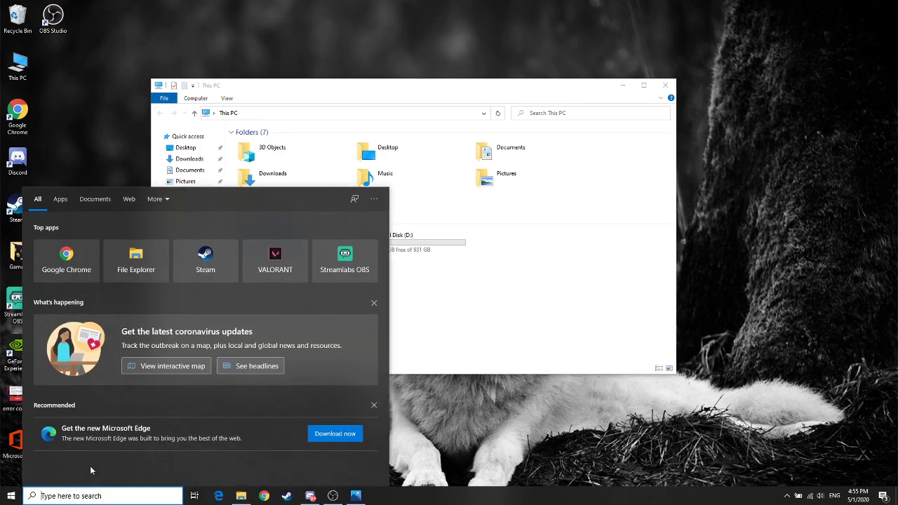
left_click(11, 496)
left_click(12, 454)
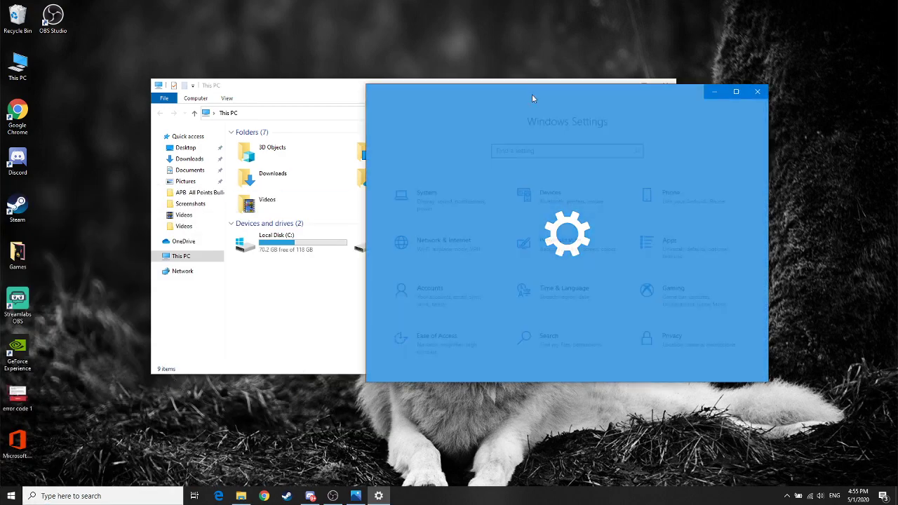
left_click_drag(542, 97, 492, 89)
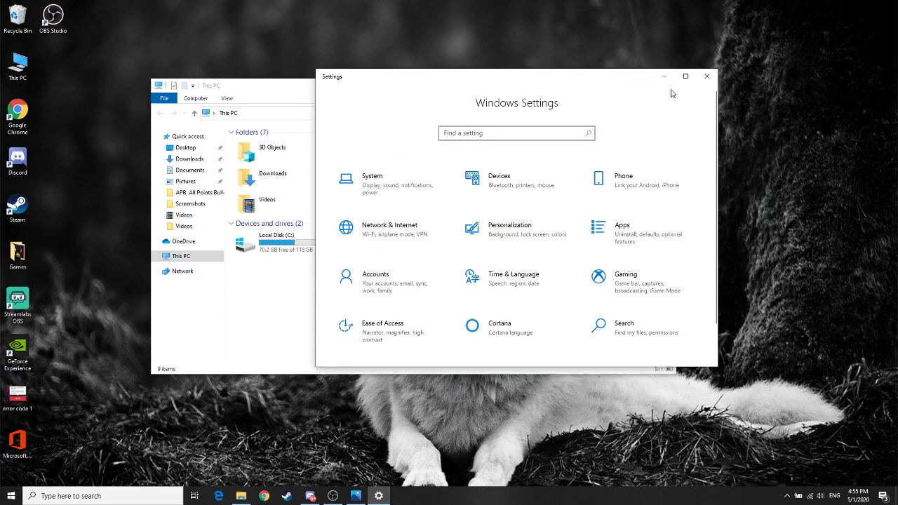
left_click(685, 84)
left_click(301, 170)
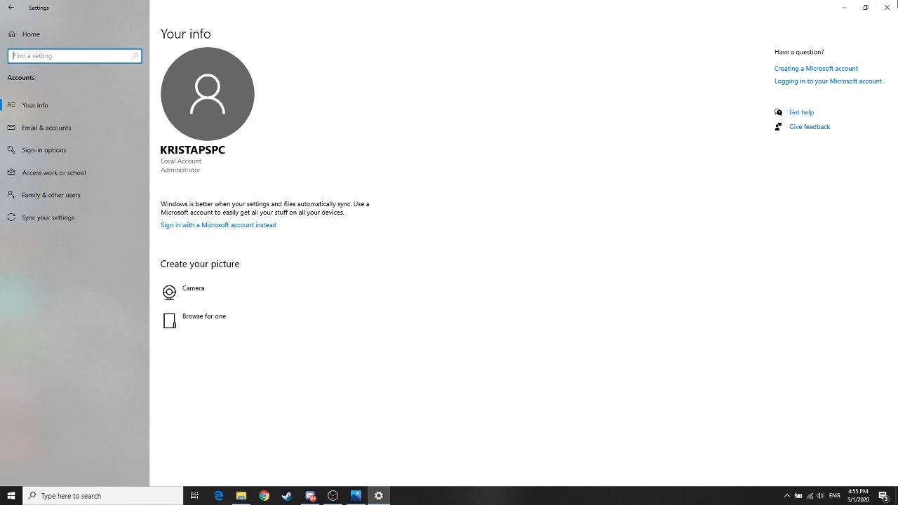
left_click(887, 7)
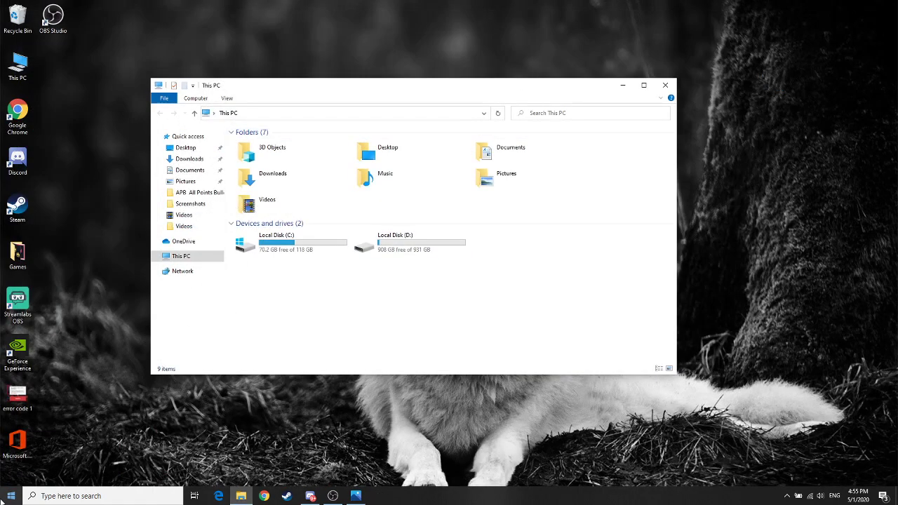
Launch Windows Settings from the Start menu
left_click(11, 496)
key("super")
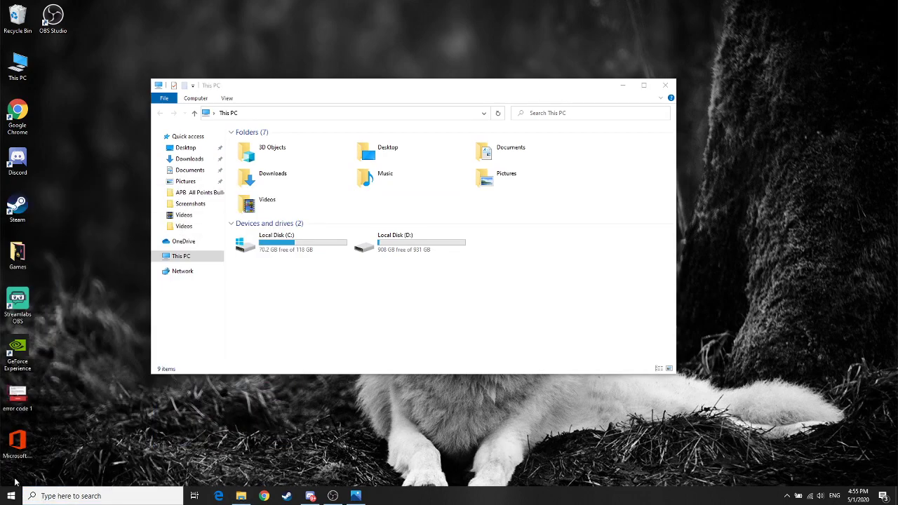
key("super")
left_click(12, 453)
key("alt+F4")
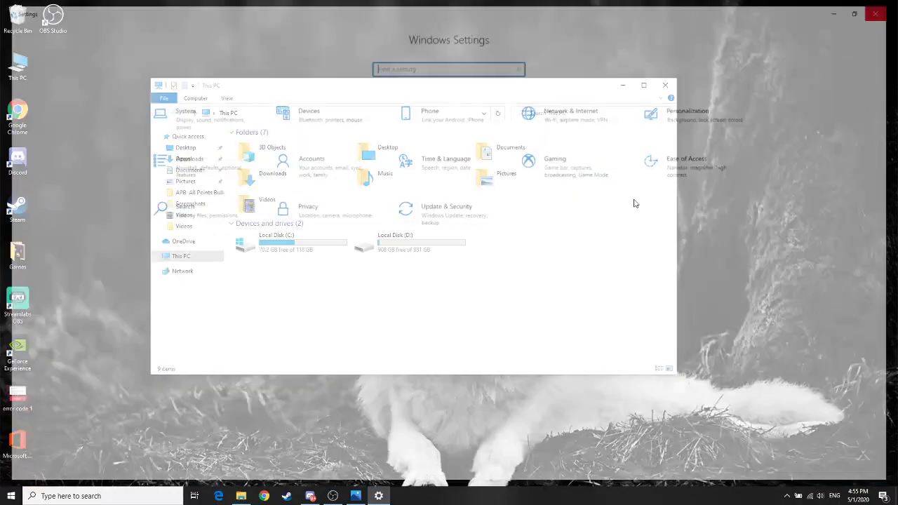
left_click(5, 495)
Search settings for 'this', open Reset this PC, and choose Get started
left_click(11, 453)
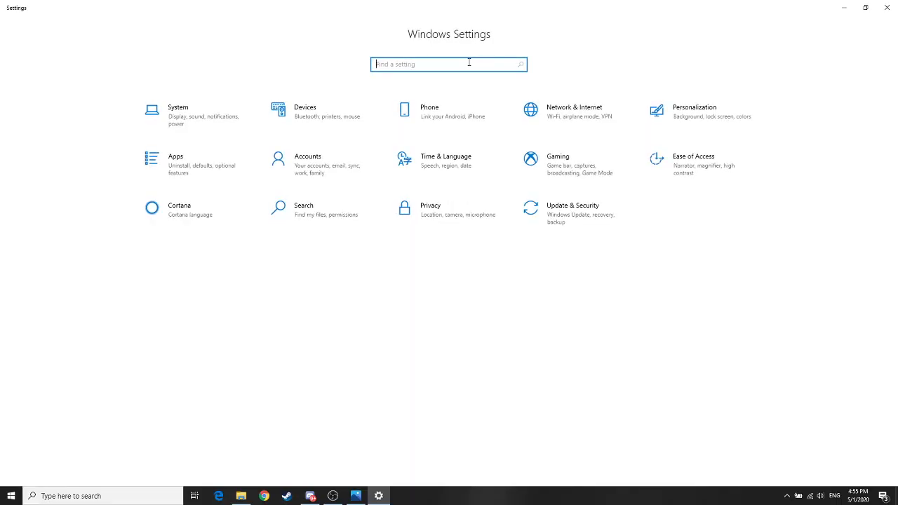
type("this")
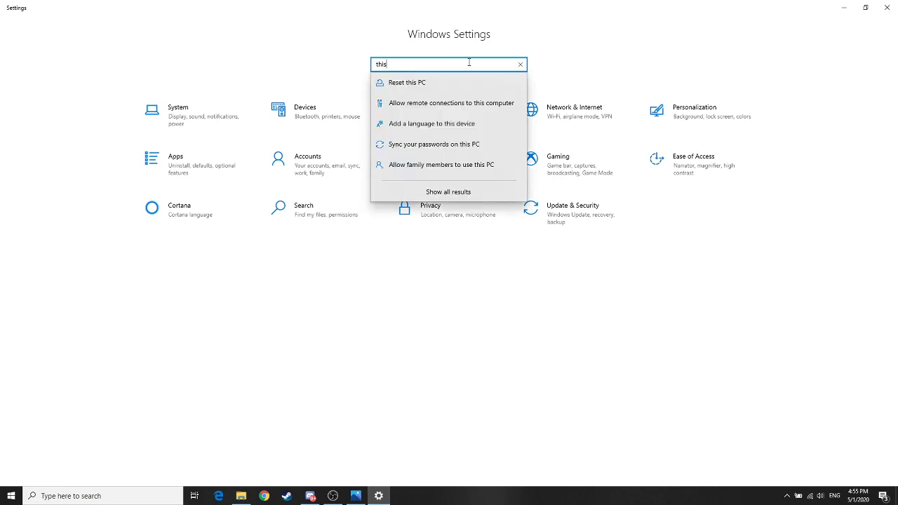
left_click(460, 82)
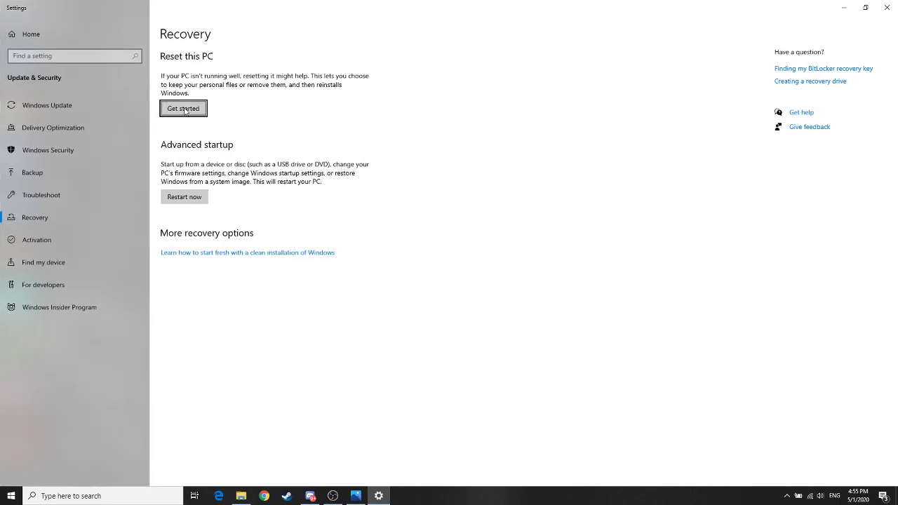
left_click(187, 112)
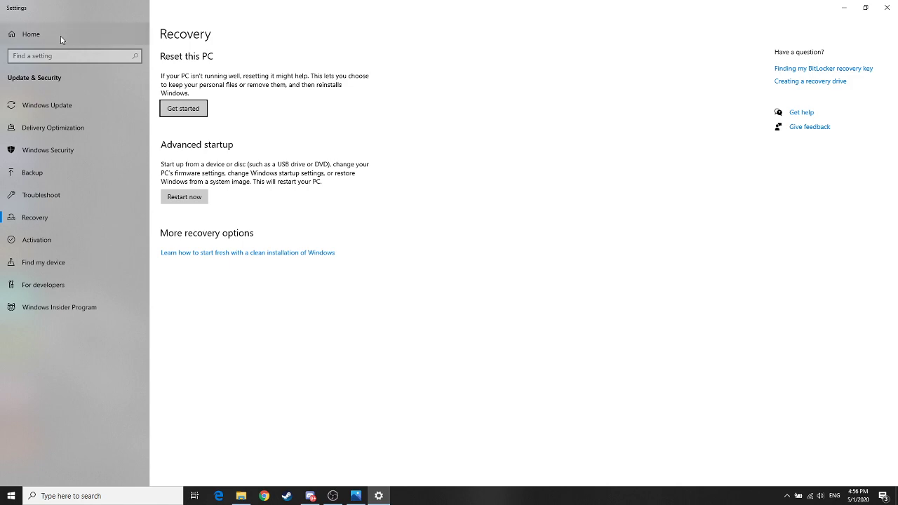
Close Settings, minimize This PC, reopen the error screenshot maximized, and close the duplicate window
left_click(886, 7)
left_click(622, 87)
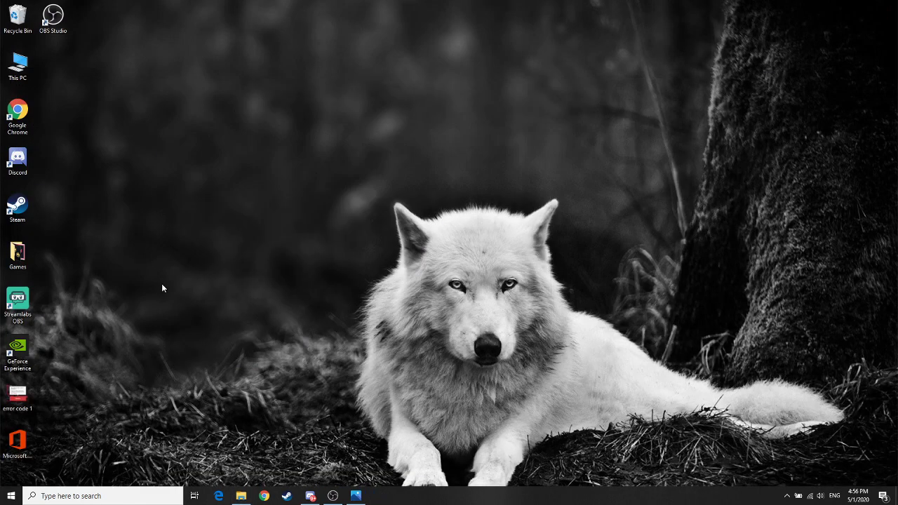
double_click(17, 395)
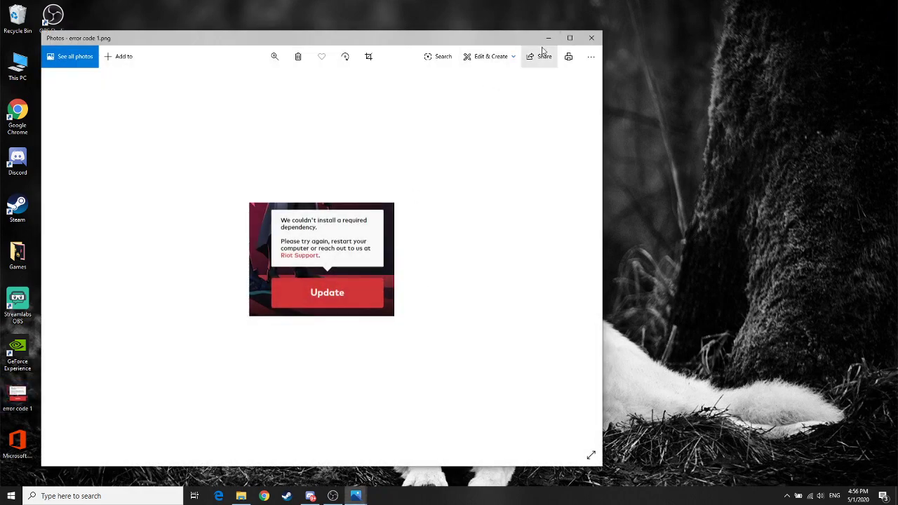
left_click(569, 38)
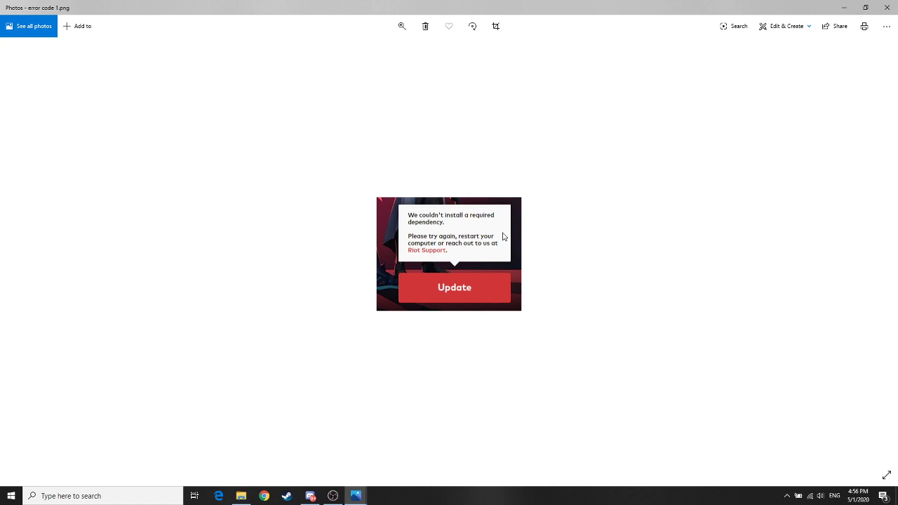
mouse_move(356, 496)
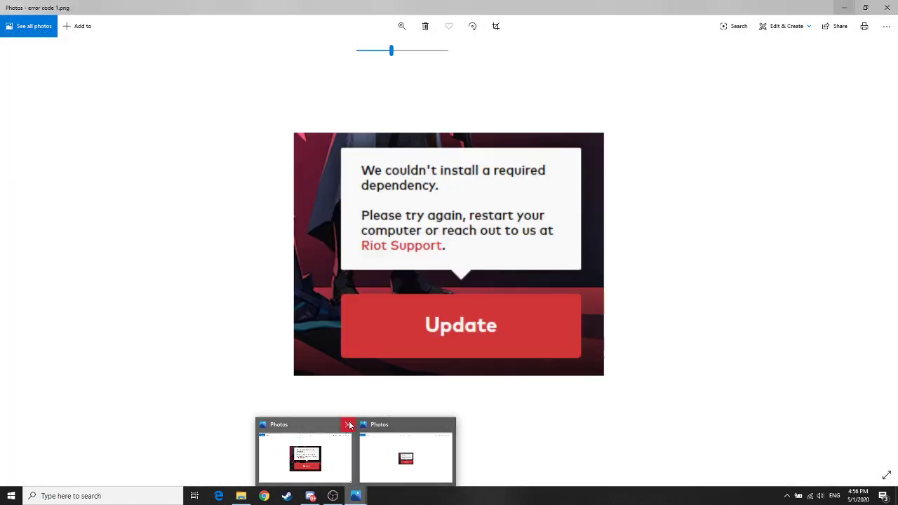
left_click(348, 425)
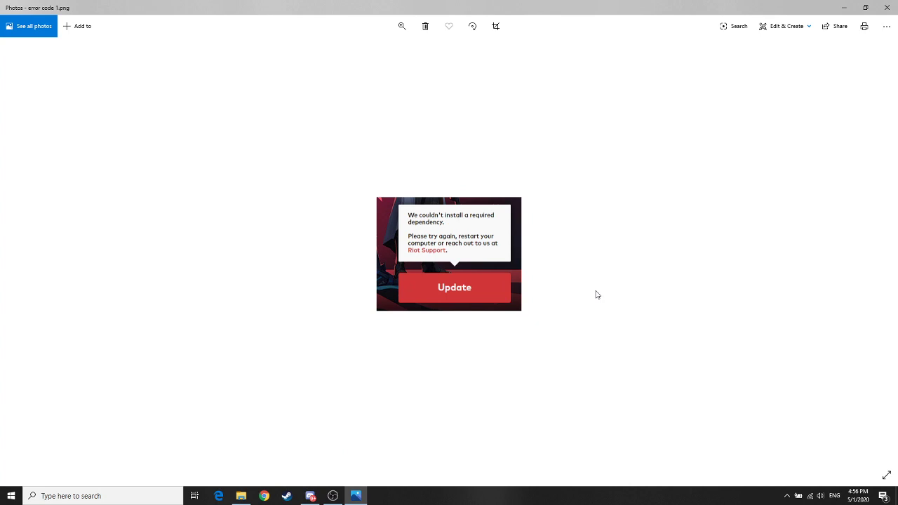
From the desktop Games folder, open the VALORANT shortcut's file location
left_click(844, 7)
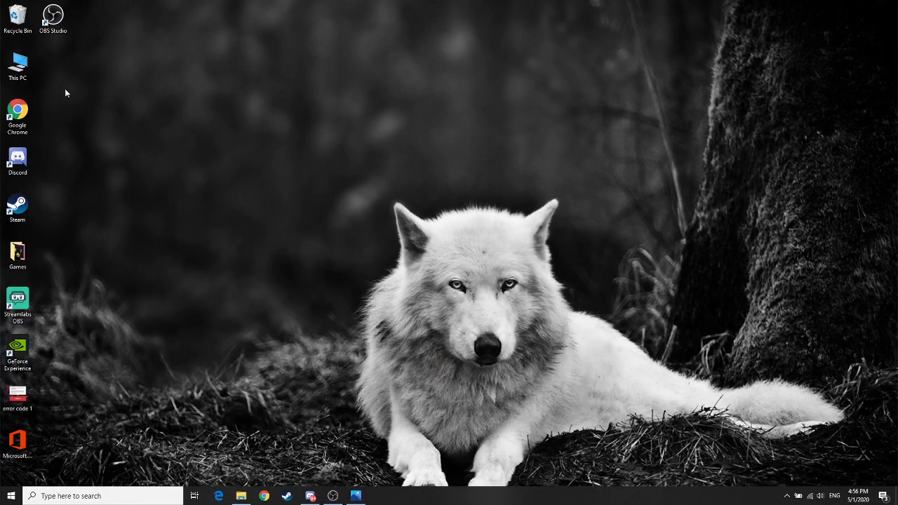
double_click(17, 254)
left_click(441, 172)
right_click(434, 172)
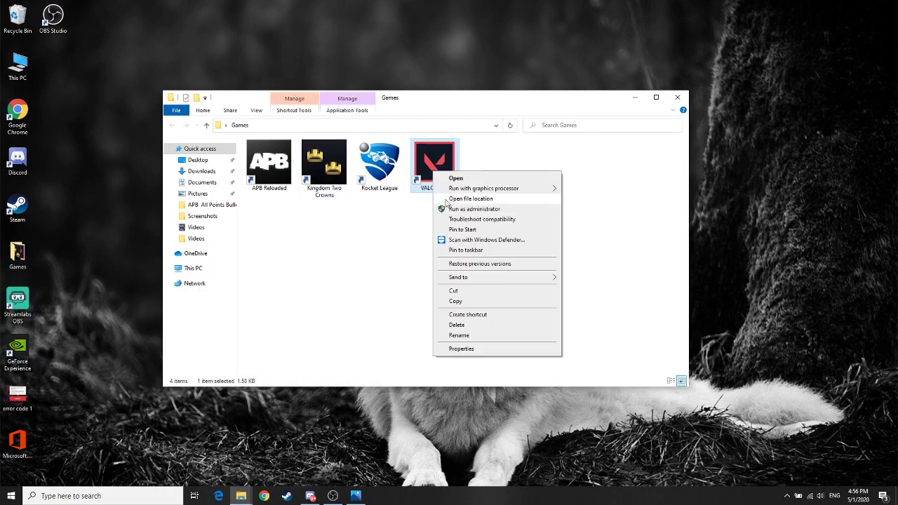
left_click(470, 199)
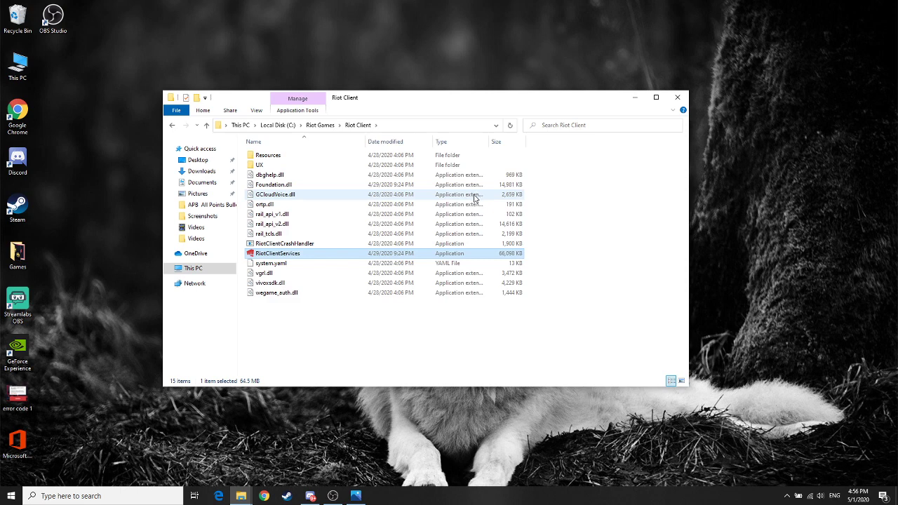
right_click(273, 255)
left_click(513, 351)
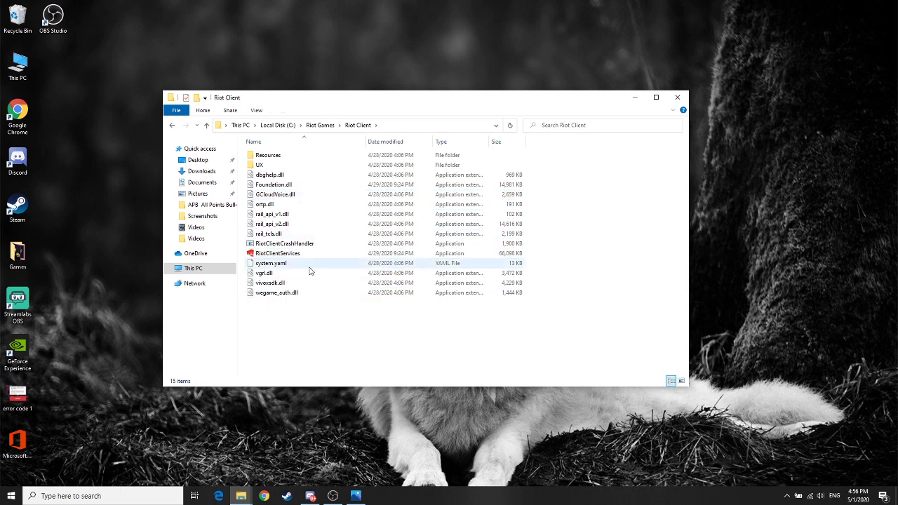
Navigate Riot Games > VALORANT > live > ShooterGame > Binaries > Win64 and select VALORANT-Win64-Shipping
left_click(324, 127)
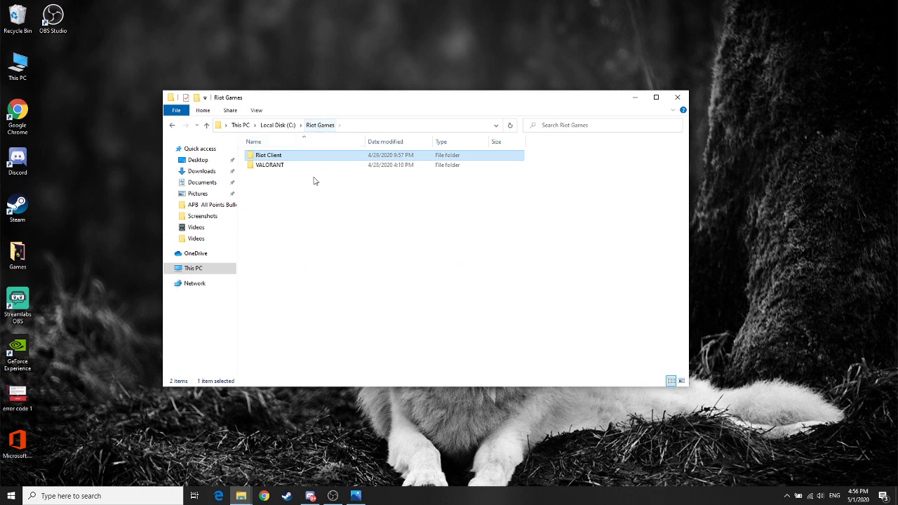
double_click(279, 169)
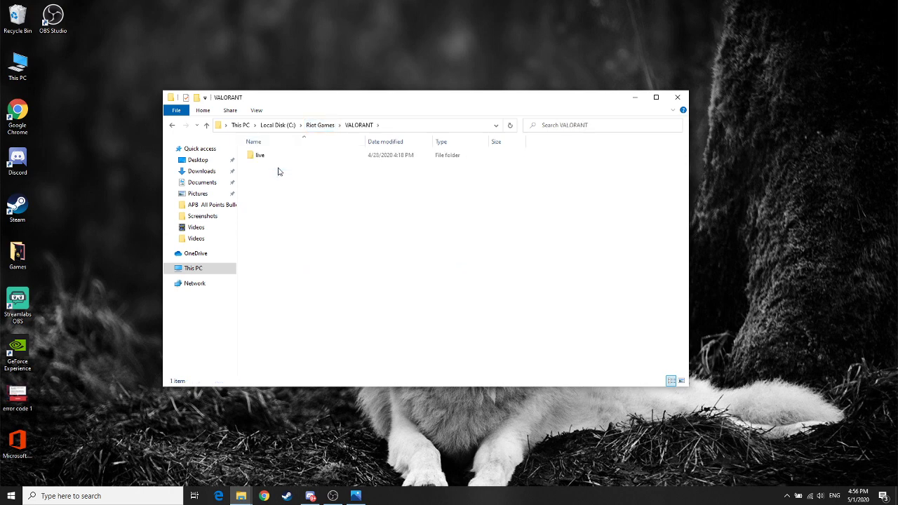
double_click(269, 155)
double_click(278, 165)
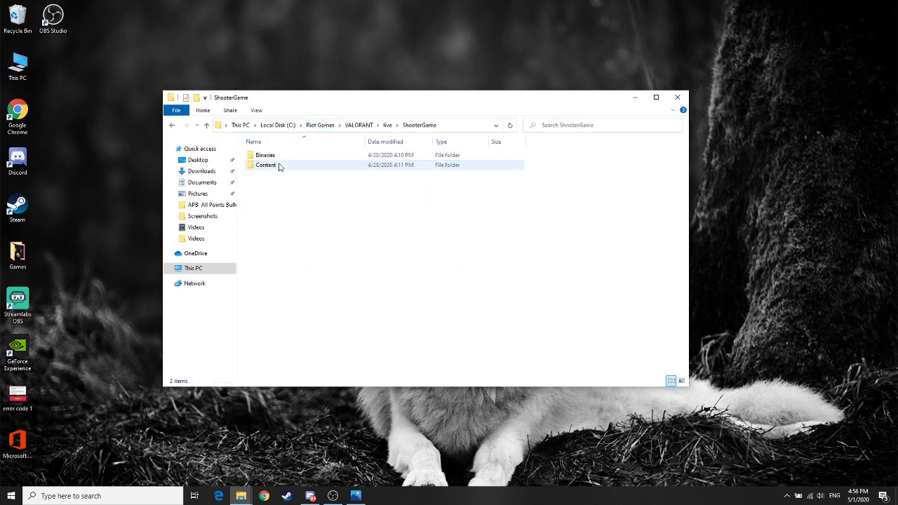
left_click(276, 157)
double_click(277, 158)
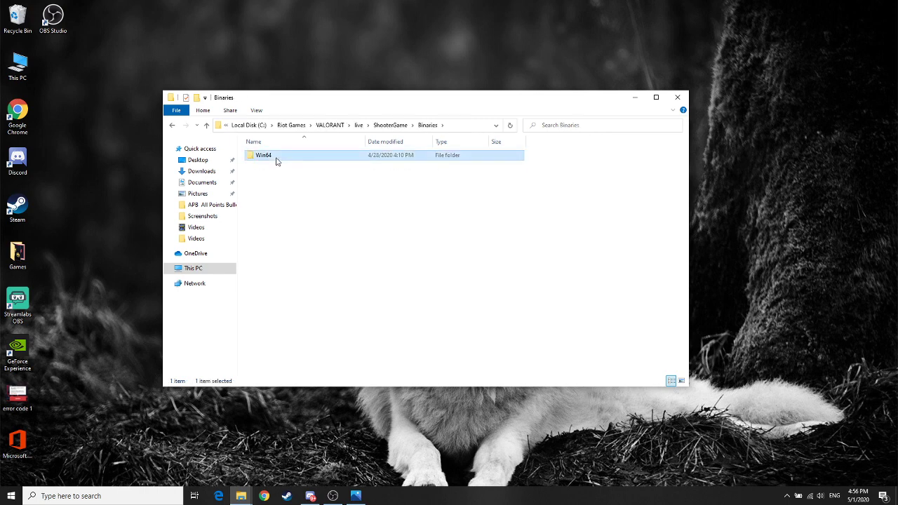
double_click(277, 157)
left_click(278, 185)
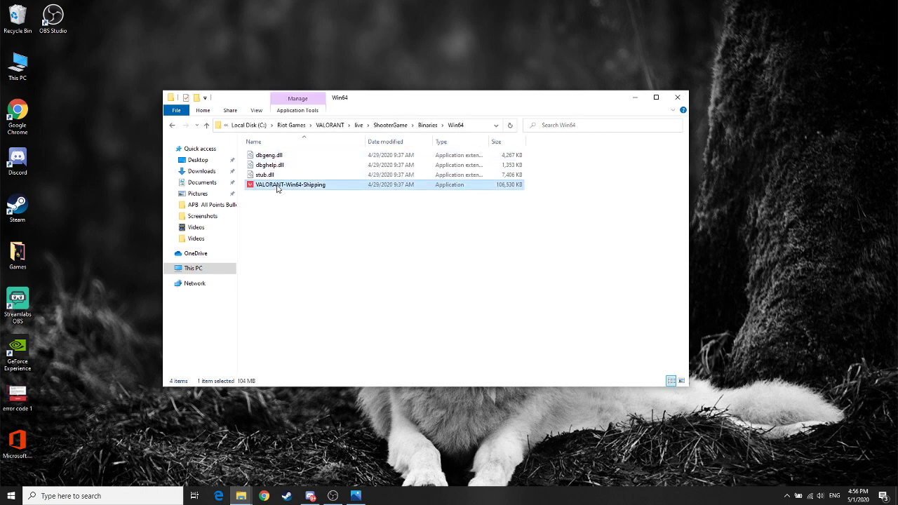
right_click(278, 186)
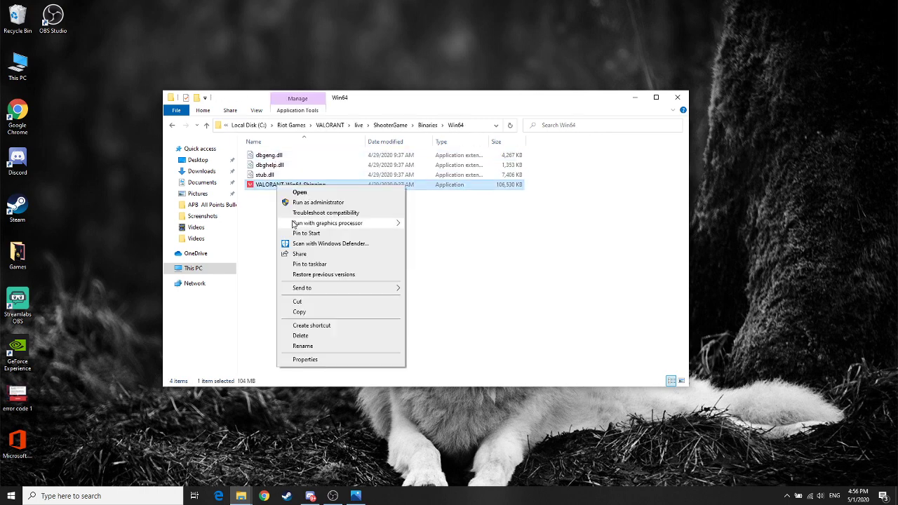
left_click(309, 358)
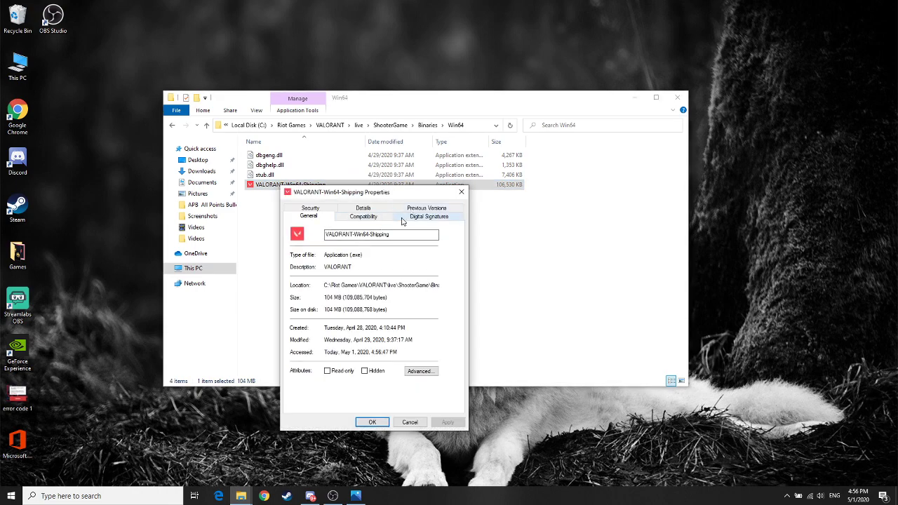
left_click(364, 218)
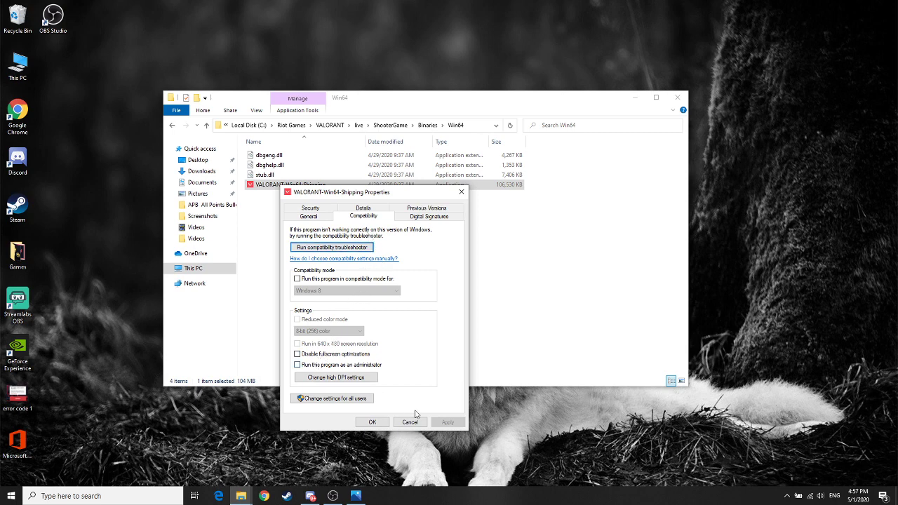
left_click(317, 216)
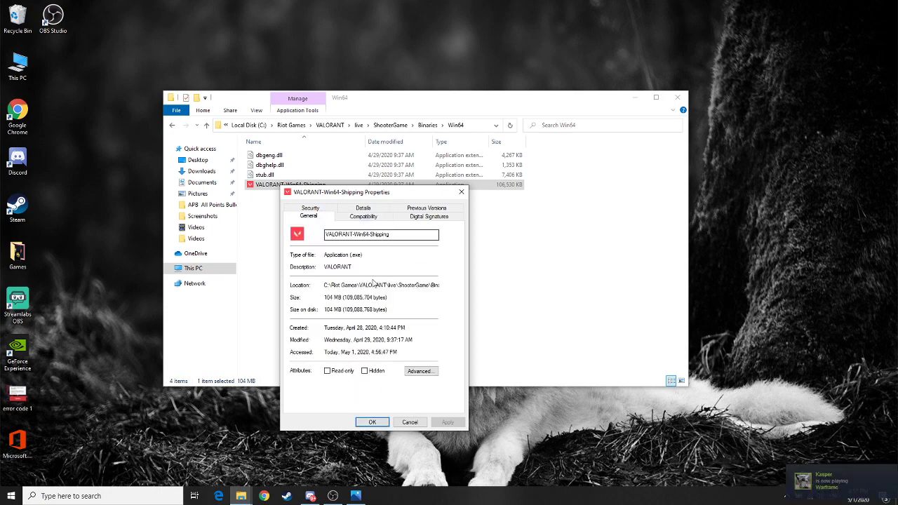
left_click(327, 209)
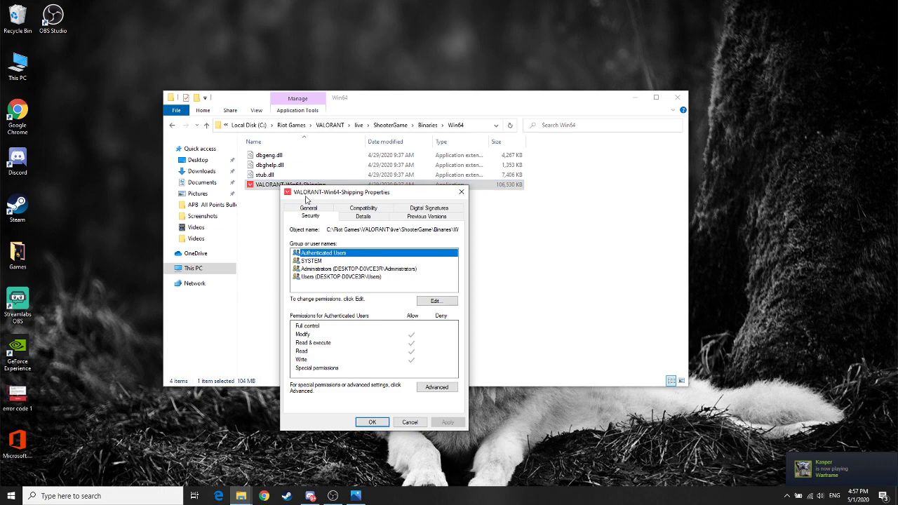
left_click(309, 208)
left_click(421, 370)
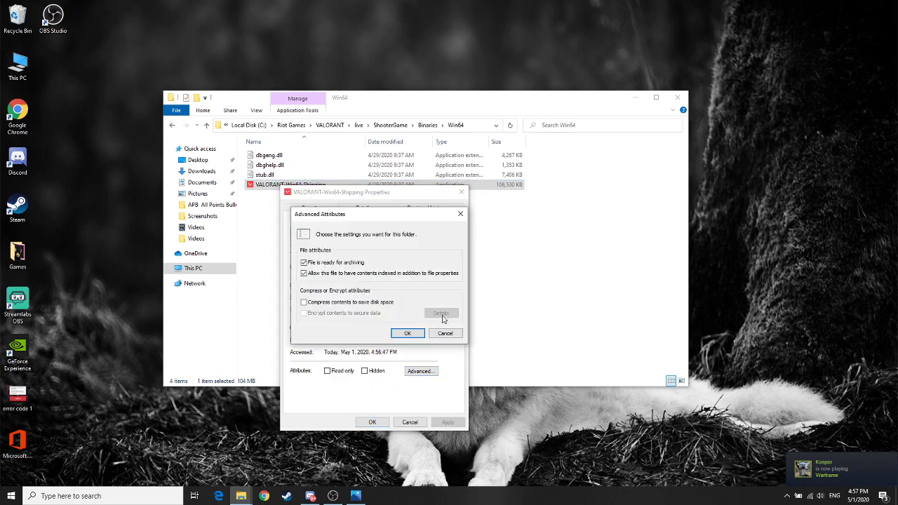
left_click(400, 333)
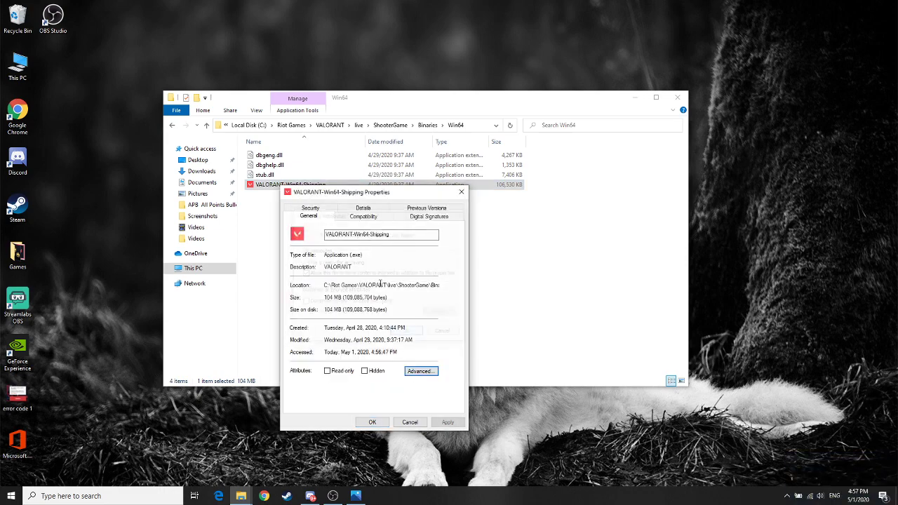
left_click(371, 209)
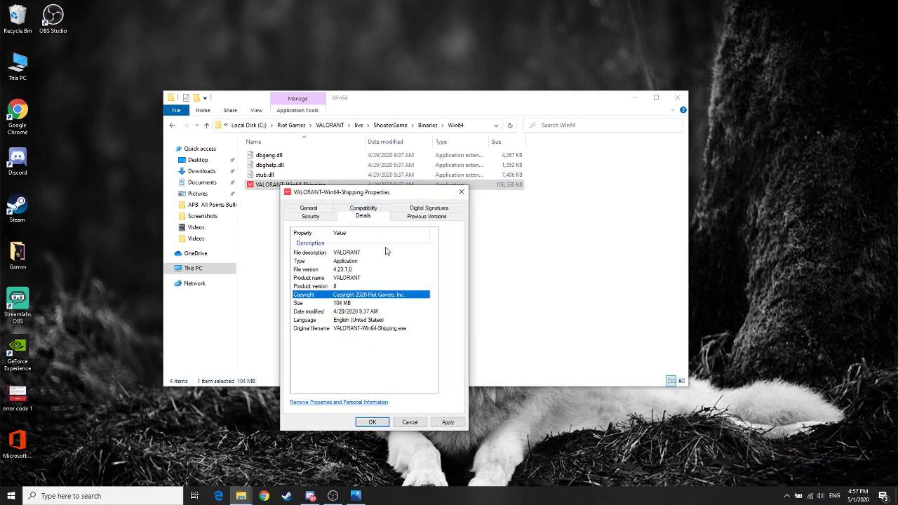
left_click(428, 209)
left_click(359, 209)
left_click(329, 209)
left_click(417, 374)
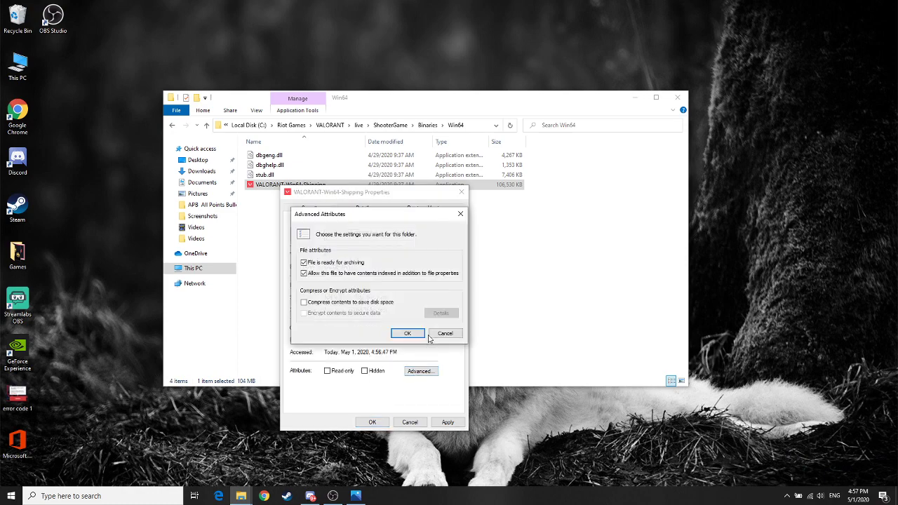
left_click(421, 331)
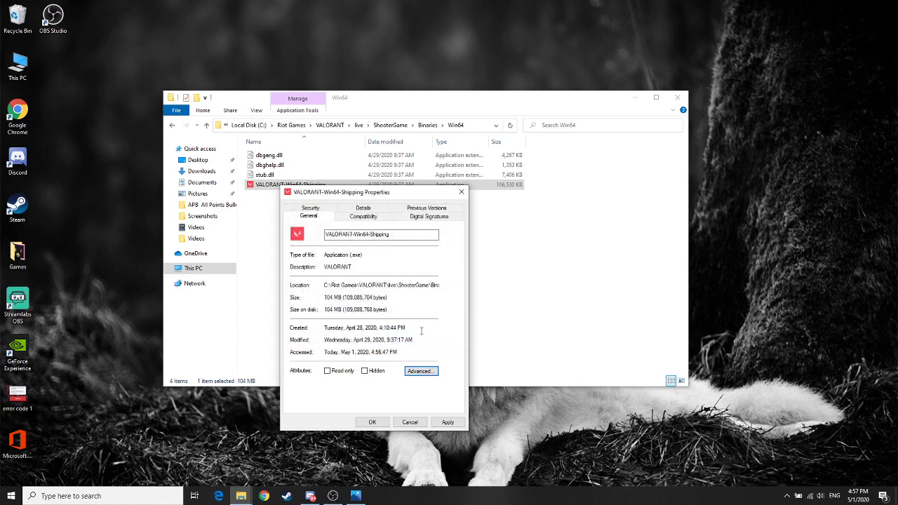
left_click(363, 216)
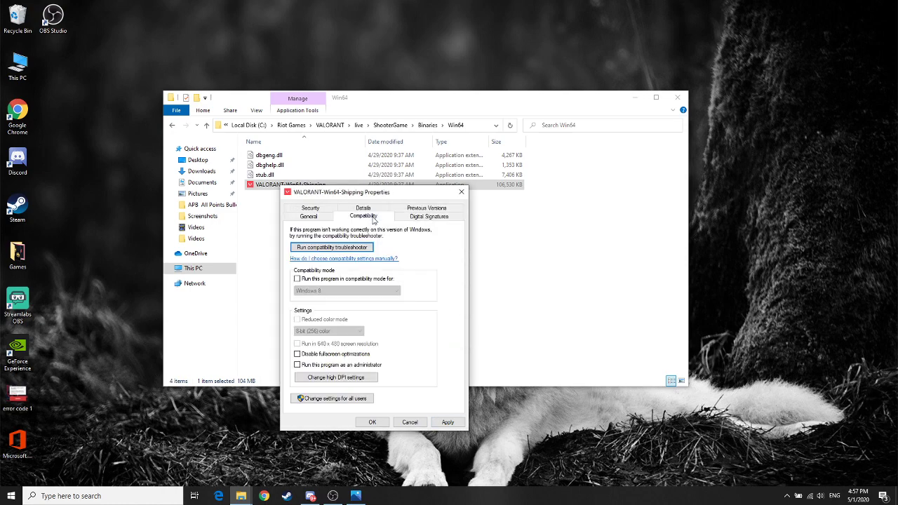
left_click(409, 421)
right_click(272, 185)
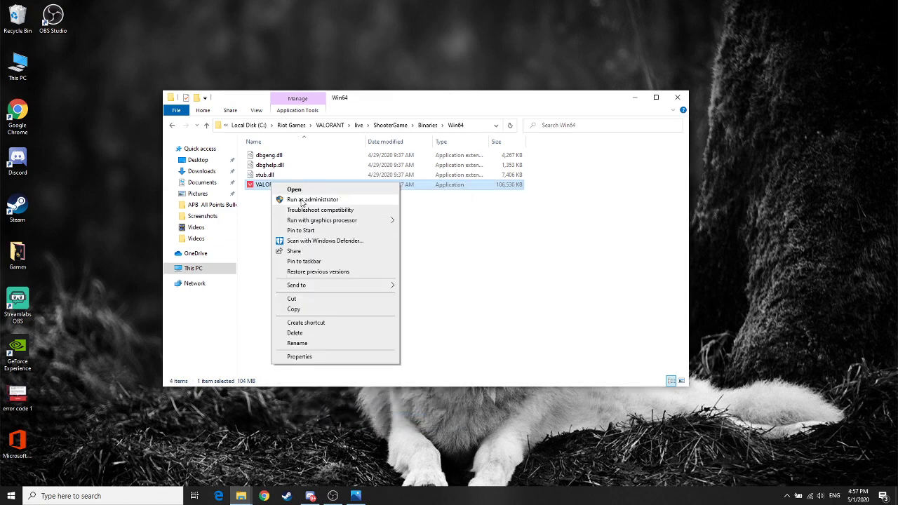
left_click(448, 220)
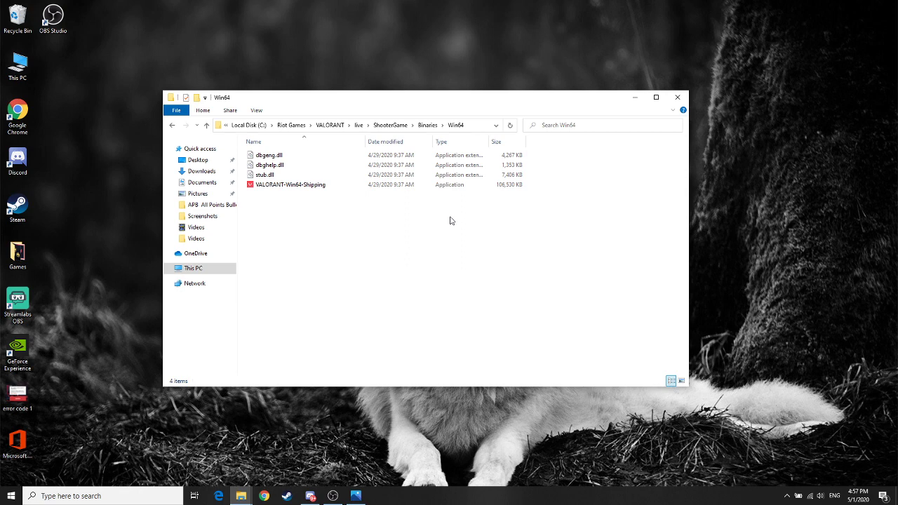
Browse Local Disk (C:) > Program Files to the Riot Vanguard folder, then return to This PC
left_click(231, 268)
left_click(311, 256)
double_click(311, 256)
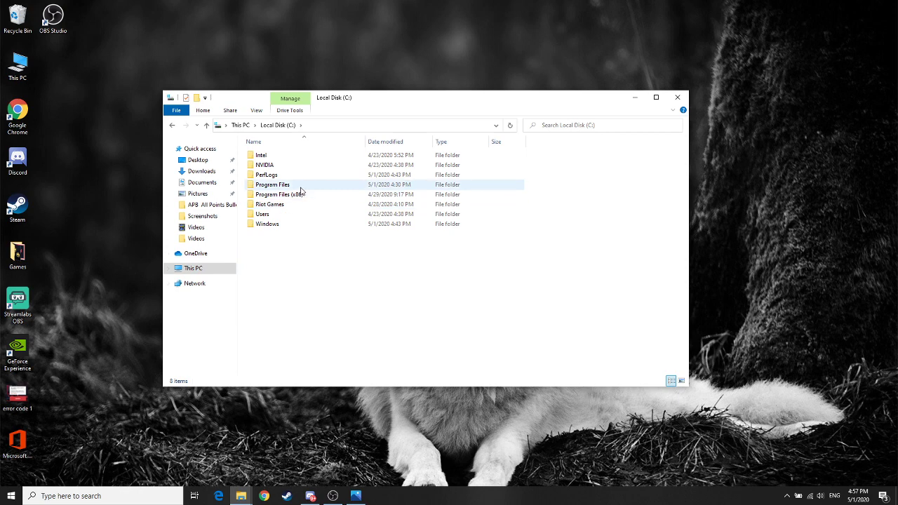
mouse_move(272, 185)
double_click(286, 186)
mouse_move(273, 263)
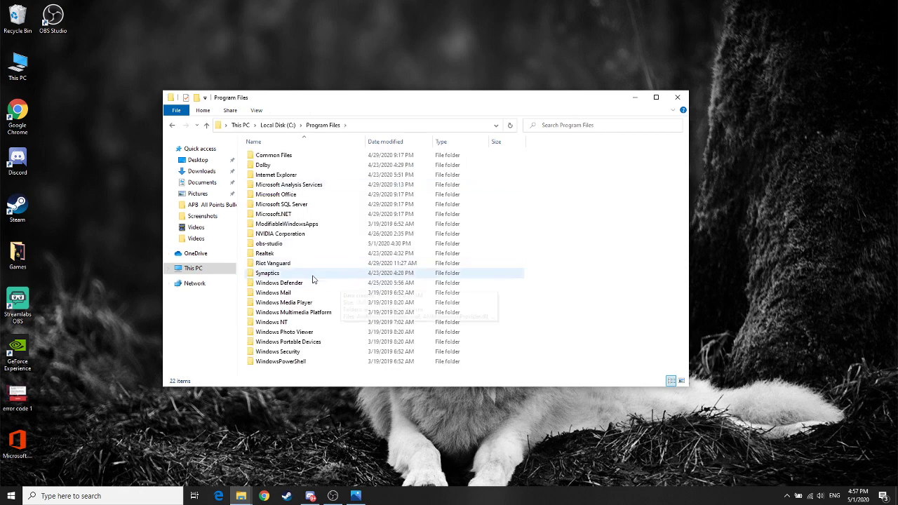
left_click(315, 263)
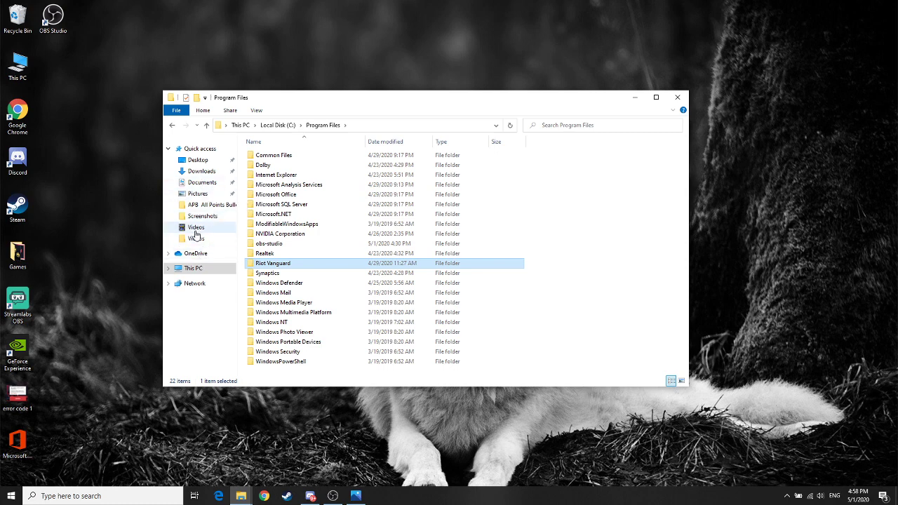
left_click(193, 268)
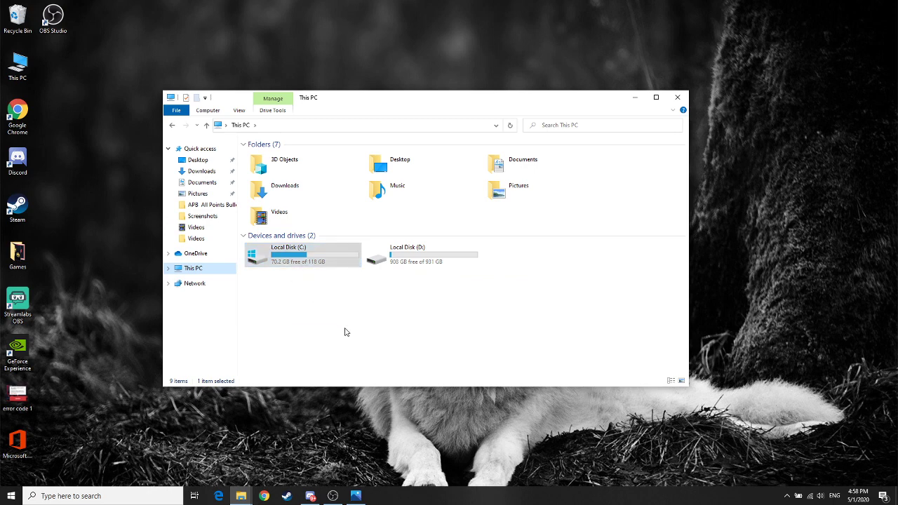
mouse_move(355, 496)
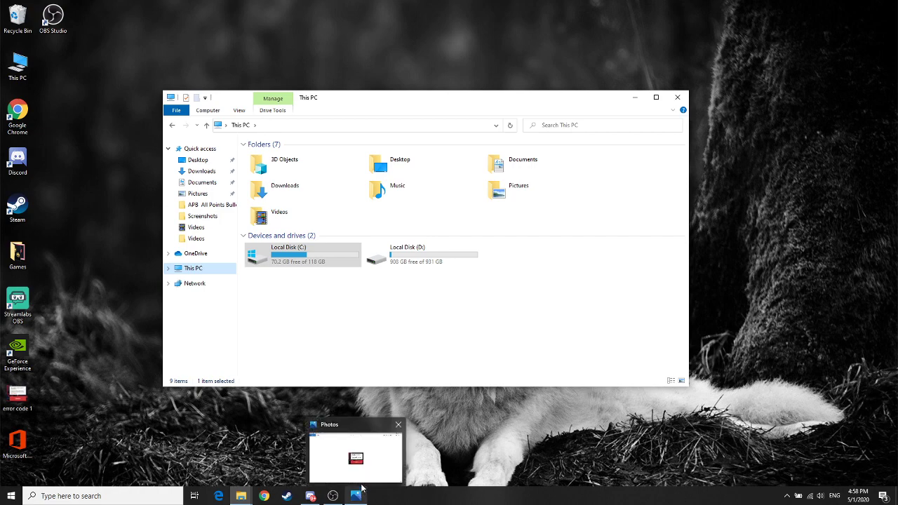
Check the error screenshot, then enter 'valorant' in a new Chrome tab and browse suggestions
left_click(398, 425)
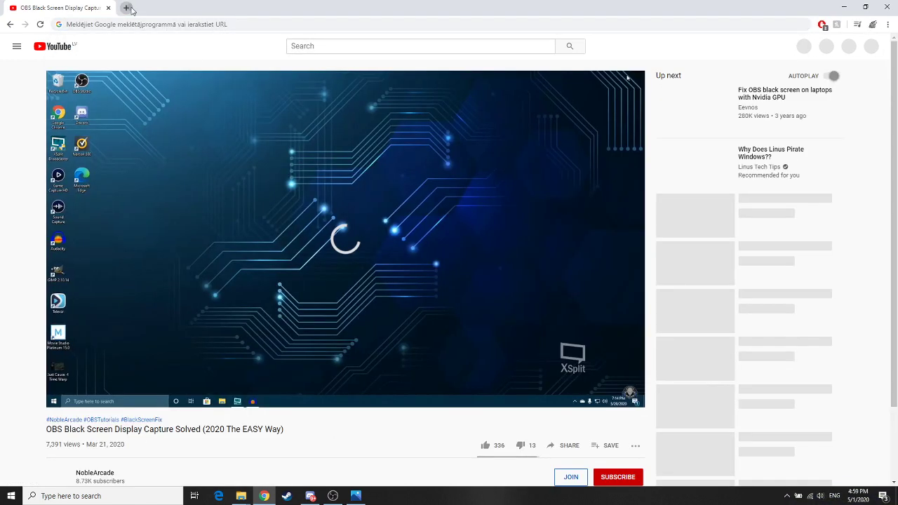
left_click(126, 8)
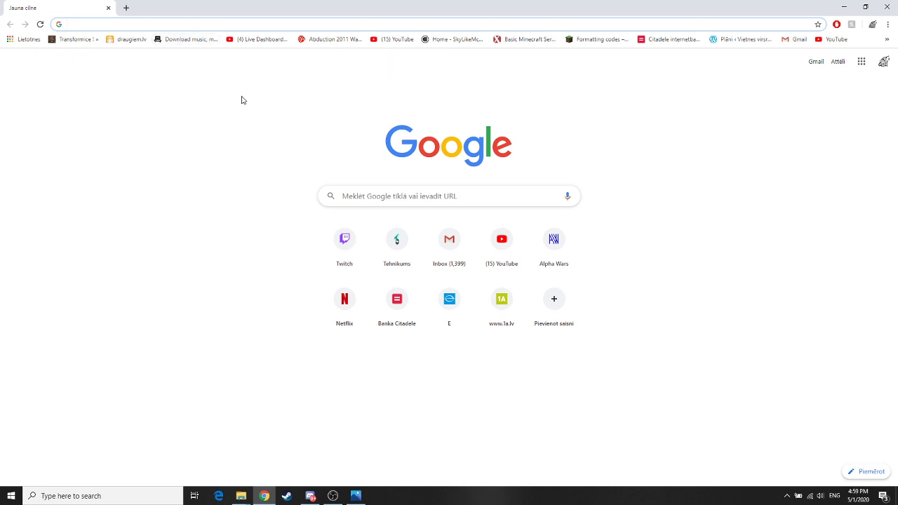
type("v")
key("BackSpace")
type("va")
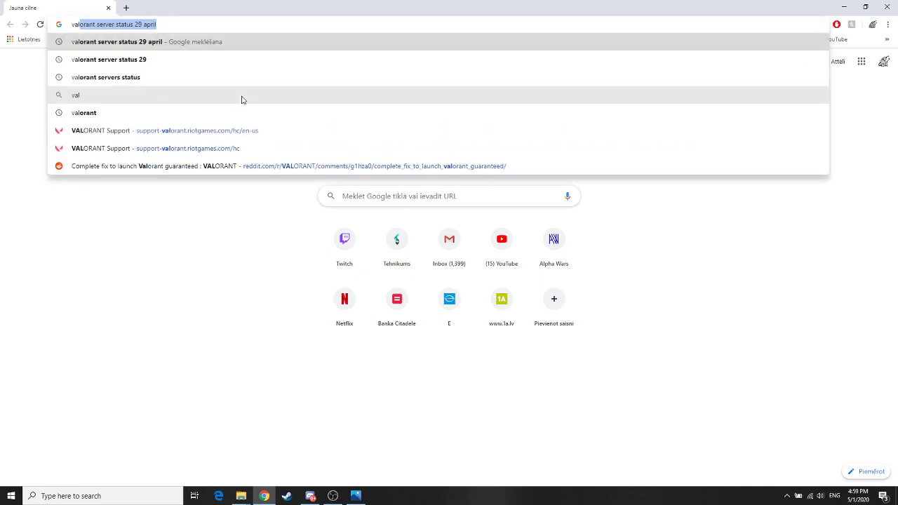
type("lorant")
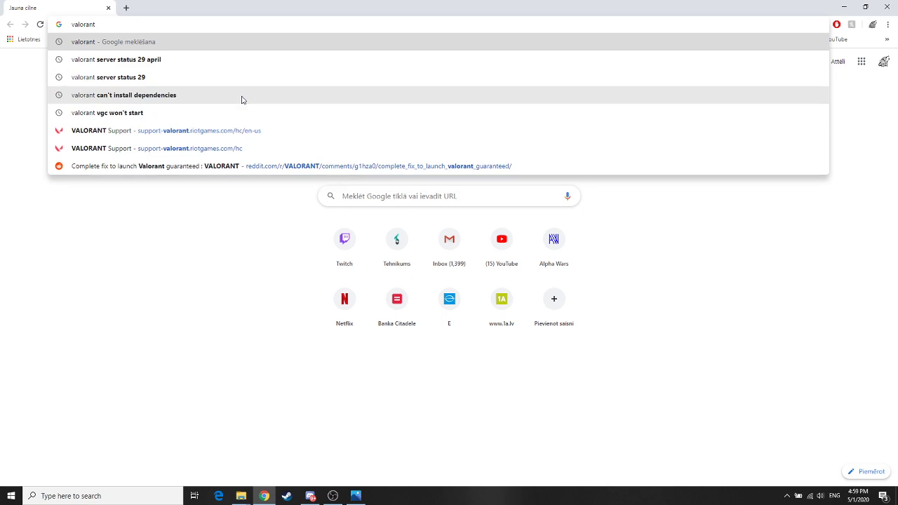
key("Down")
key("Down")
key("Down")
Search 'valorant can't install dependencies', scroll the results, and page the video carousel right and back
left_click(242, 96)
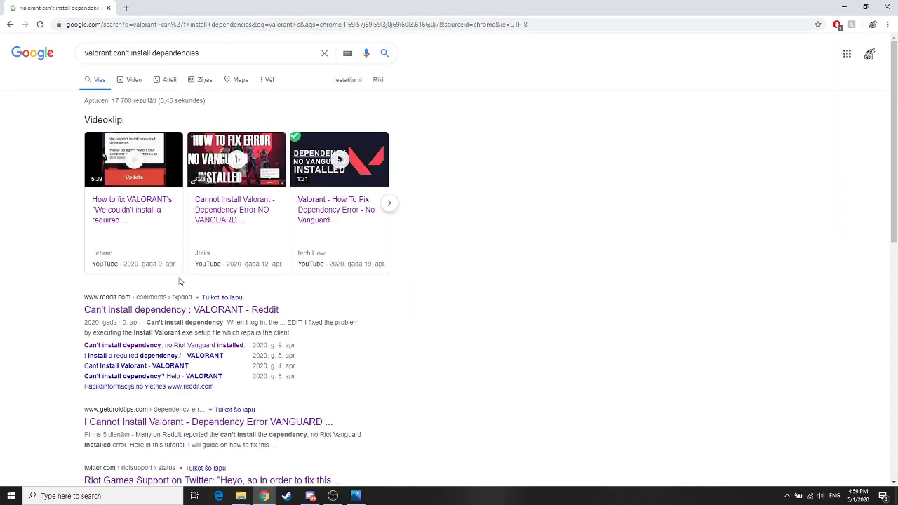
scroll(896, 225, "down", 2)
left_click_drag(896, 226, 895, 354)
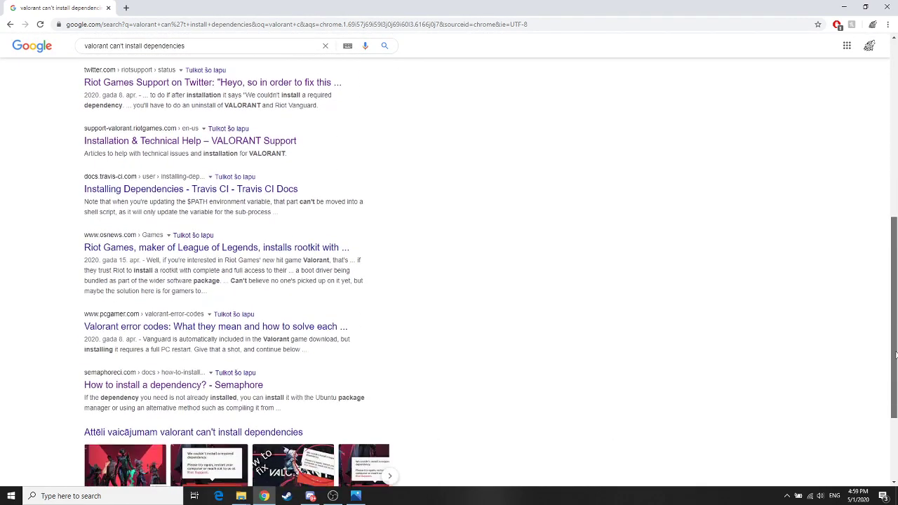
left_click_drag(895, 354, 895, 177)
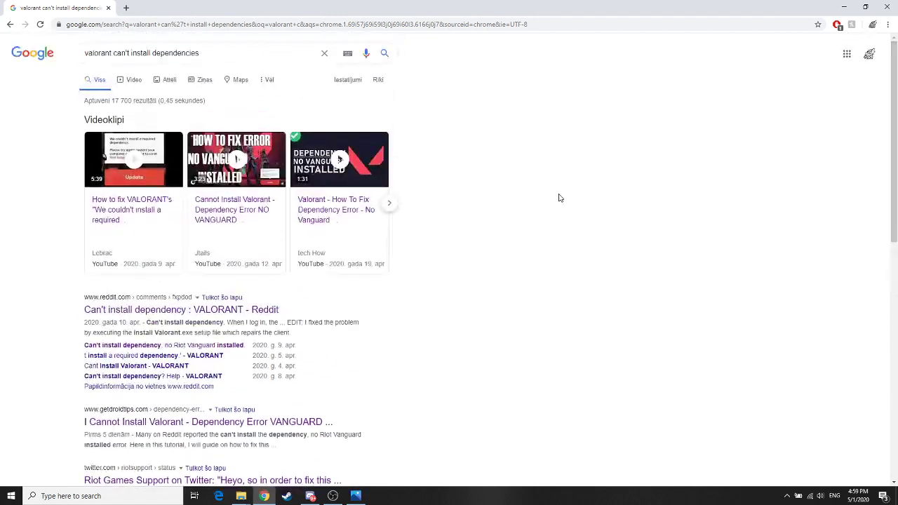
left_click(390, 202)
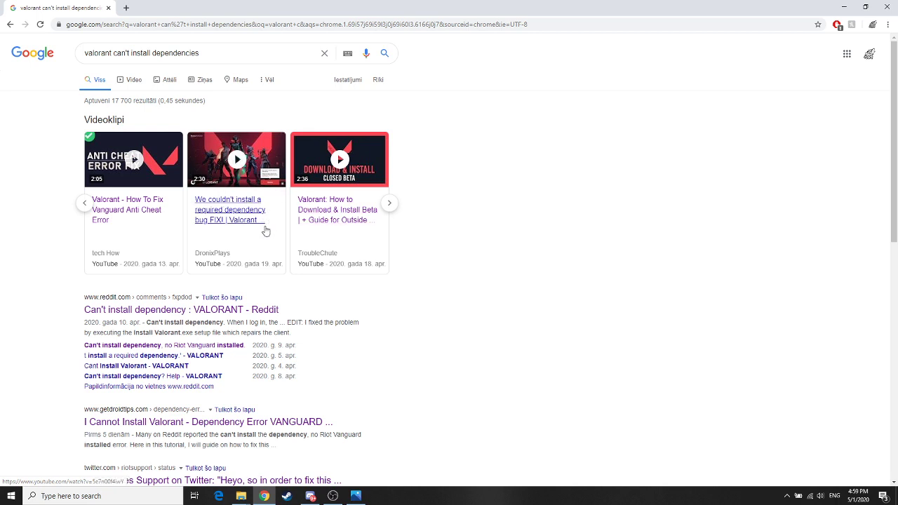
left_click(83, 205)
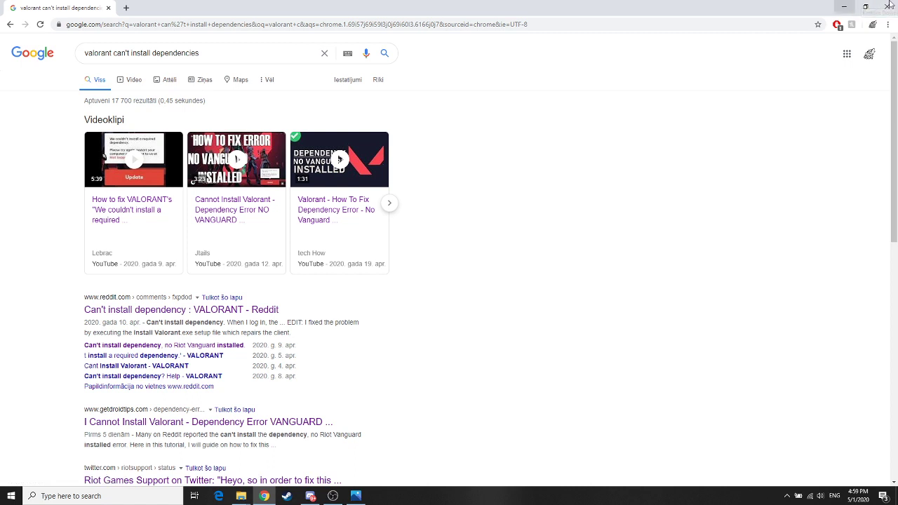
Close Chrome to return to the 'error code 1' screenshot in Photos
left_click(893, 5)
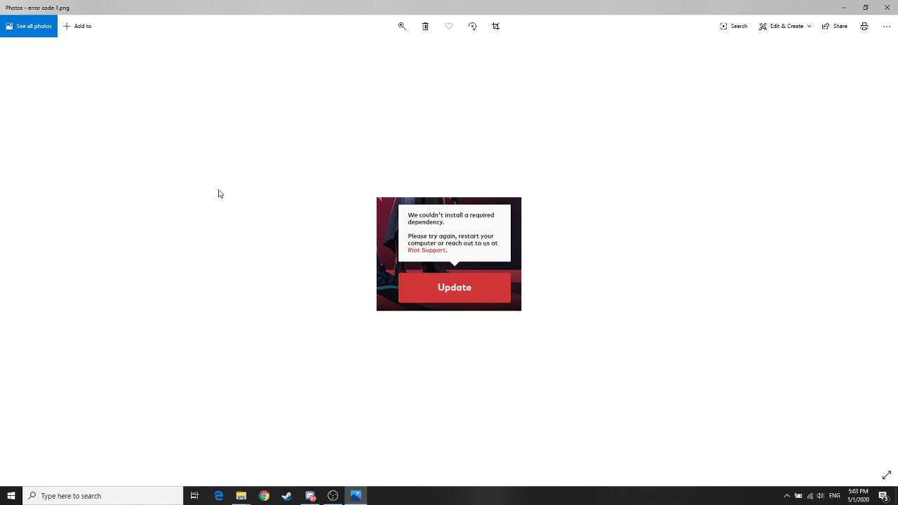
Zoom into the error screenshot until 'We couldn't install a required dependency' reads clearly
left_click(402, 26)
left_click_drag(373, 52, 396, 50)
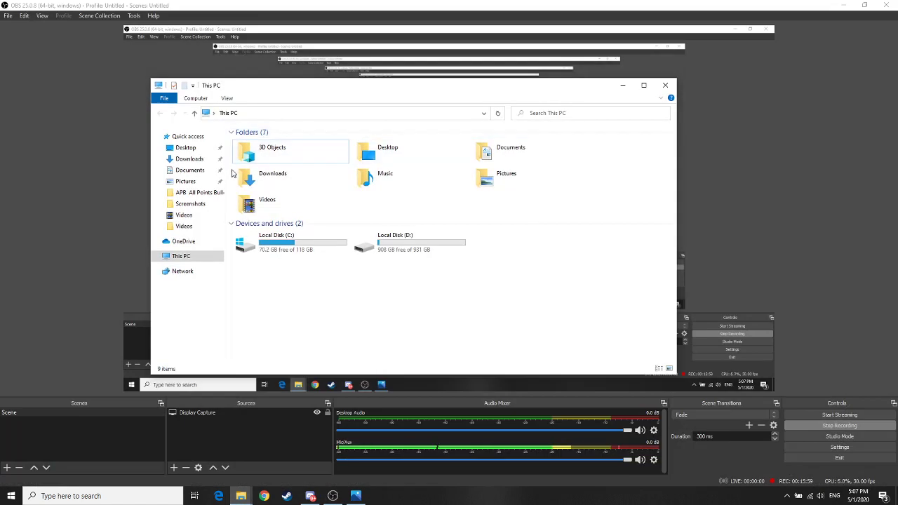
Browse Local Disk (C:) into Program Files, then minimise Explorer to the desktop
double_click(283, 245)
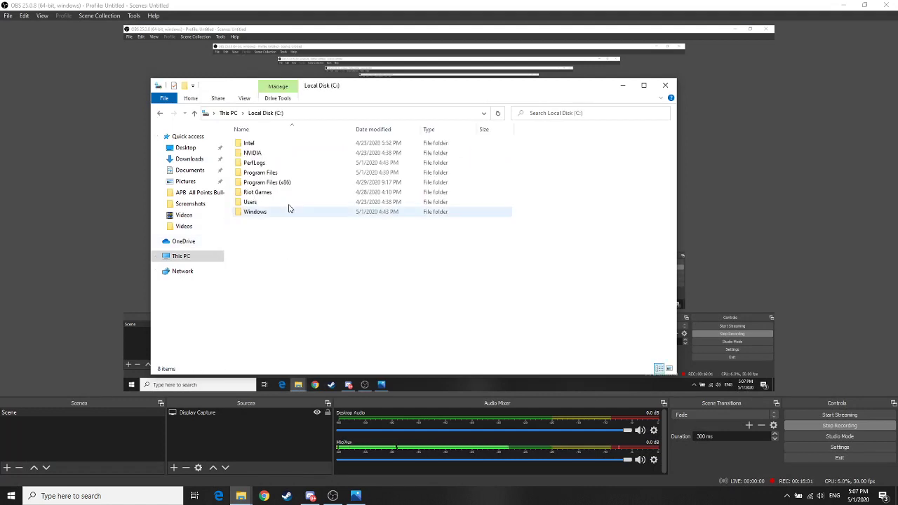
double_click(285, 174)
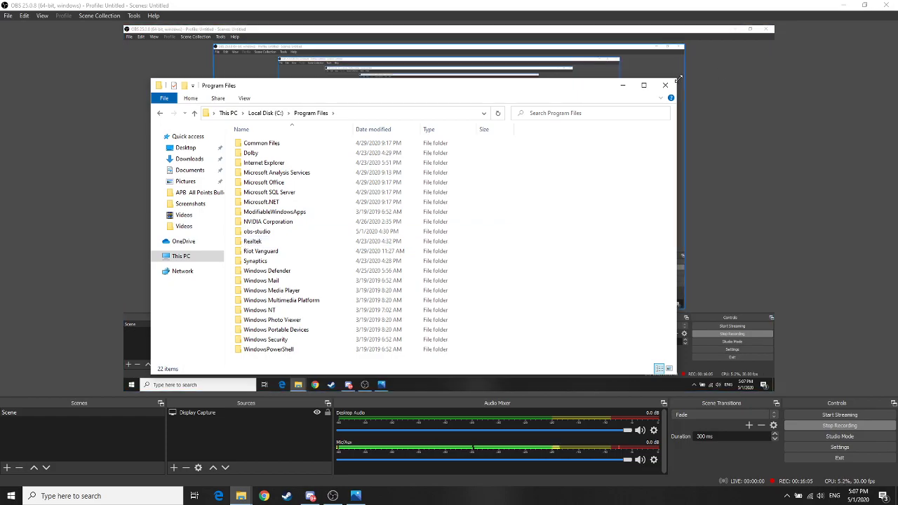
key("super+Down")
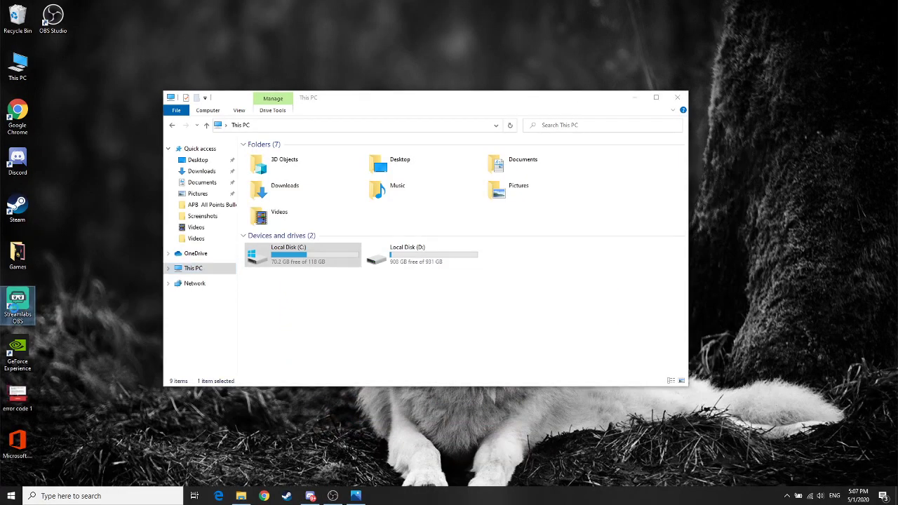
right_click(16, 300)
left_click(38, 317)
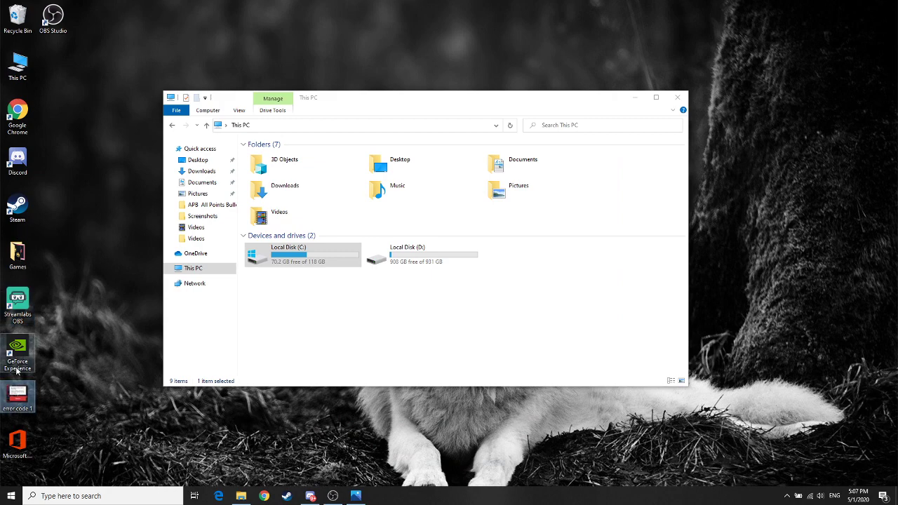
From the desktop Games folder, open the VALORANT shortcut's file location
double_click(19, 269)
left_click(429, 146)
right_click(433, 147)
left_click(482, 166)
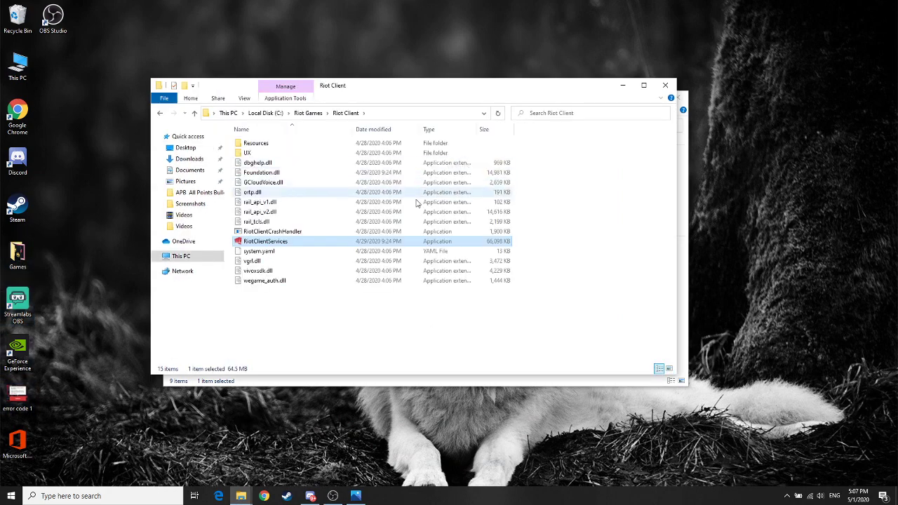
Navigate Riot Games > VALORANT > live > ShooterGame > Binaries > Win64 and select VALORANT-Win64-Shipping
left_click(308, 113)
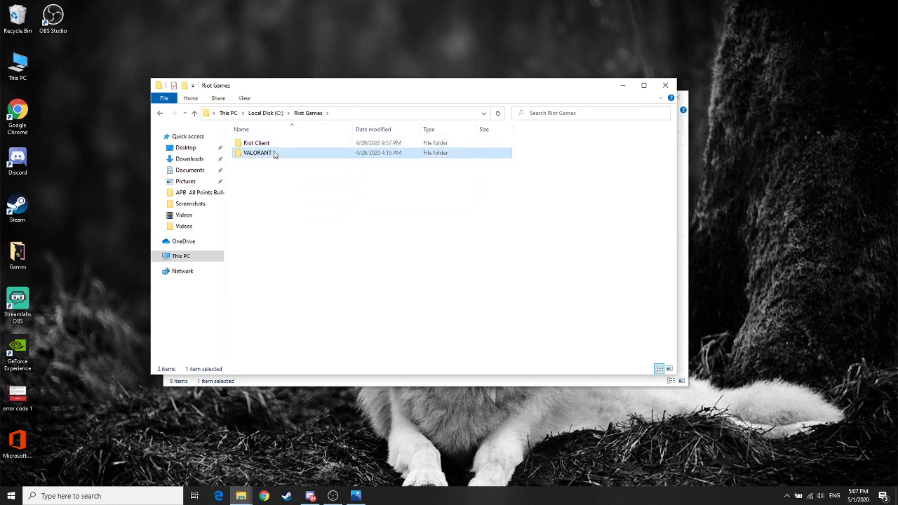
double_click(274, 154)
double_click(269, 144)
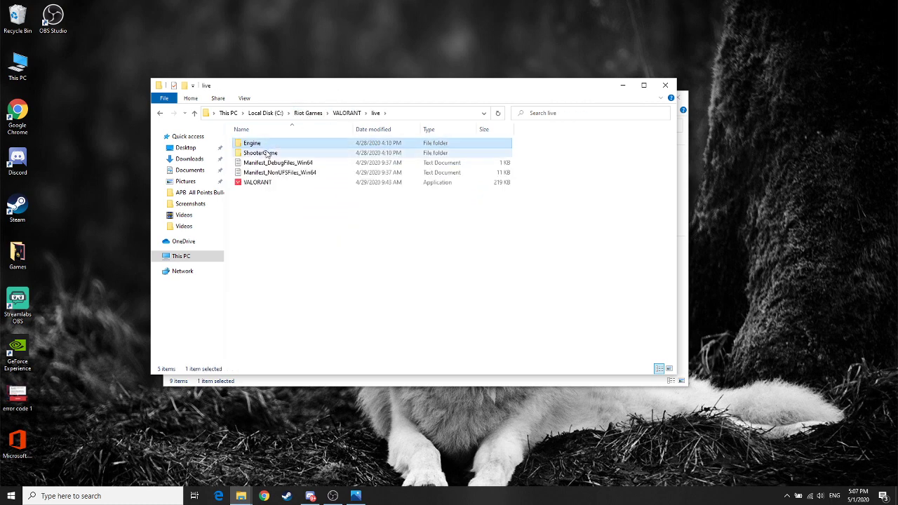
double_click(261, 153)
double_click(261, 145)
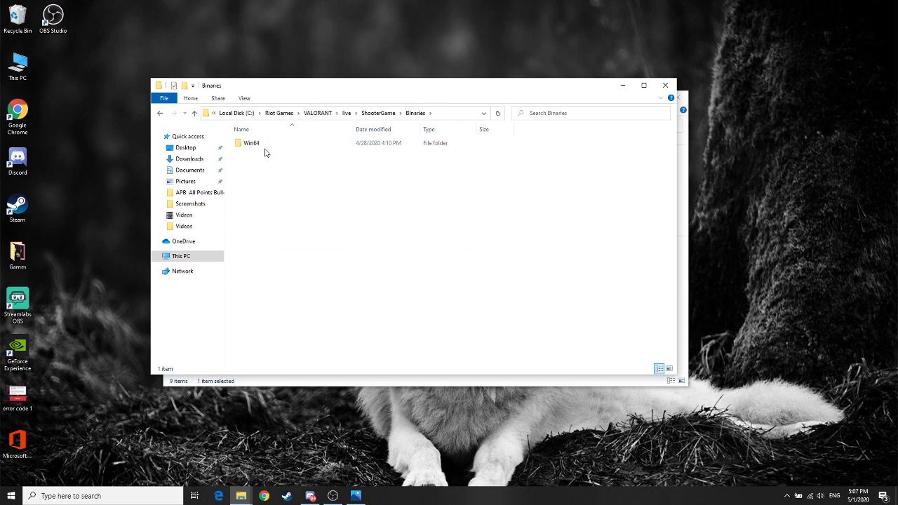
double_click(265, 146)
left_click(261, 174)
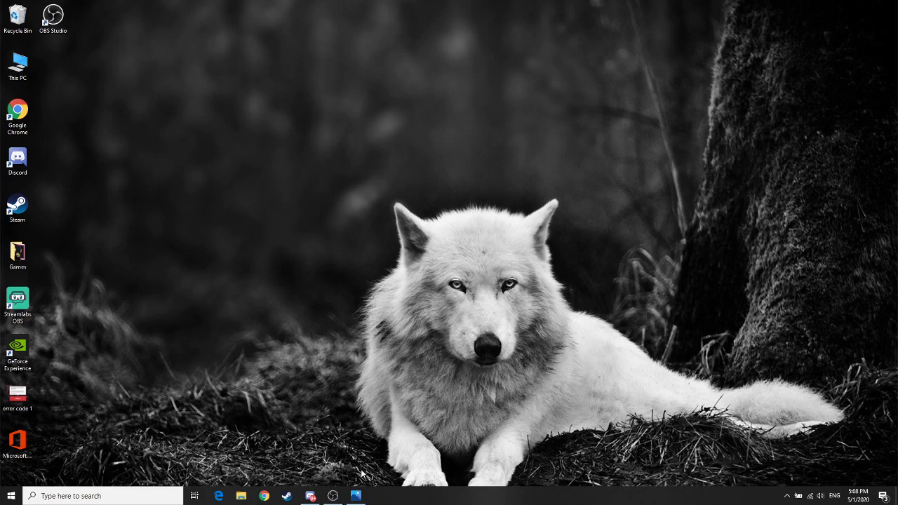
Restore the 'error code 1' screenshot in Photos and zoom in on its dependency error message
left_click(356, 495)
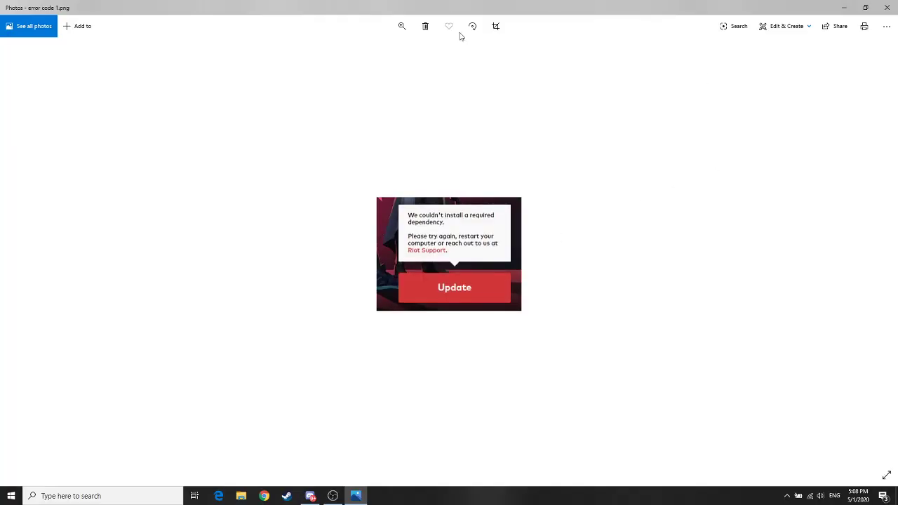
left_click(402, 26)
left_click(404, 51)
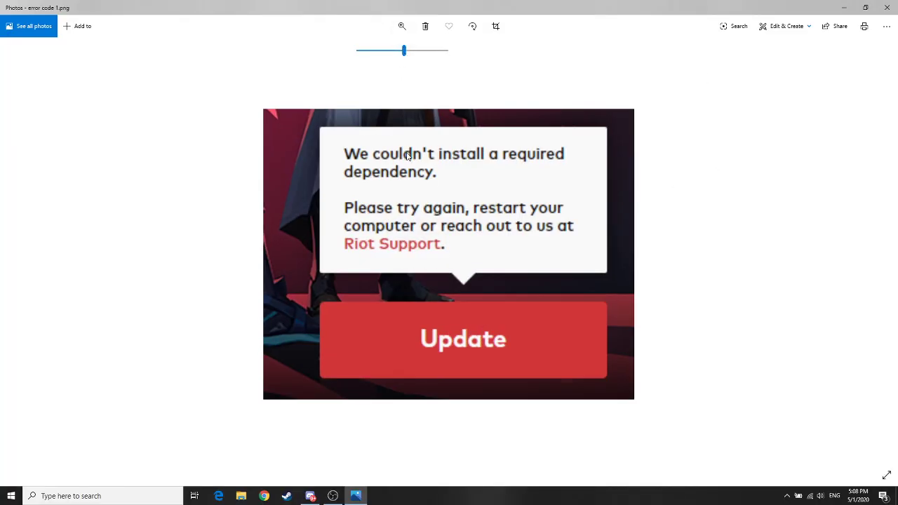